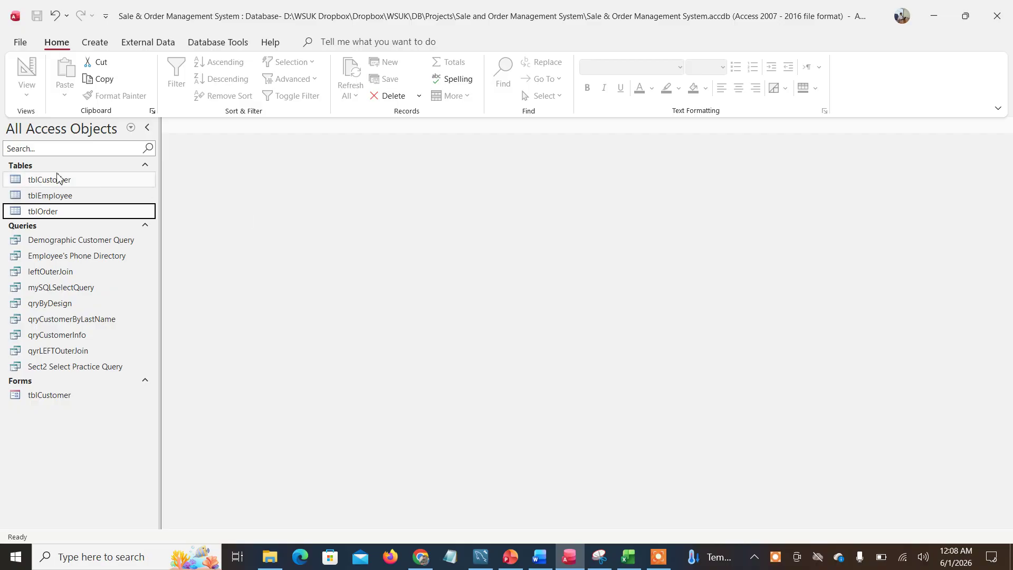
Open the table relationships diagram and view the tblCustomer, tblEmployee and tblOrder datasheets.
left_click(218, 42)
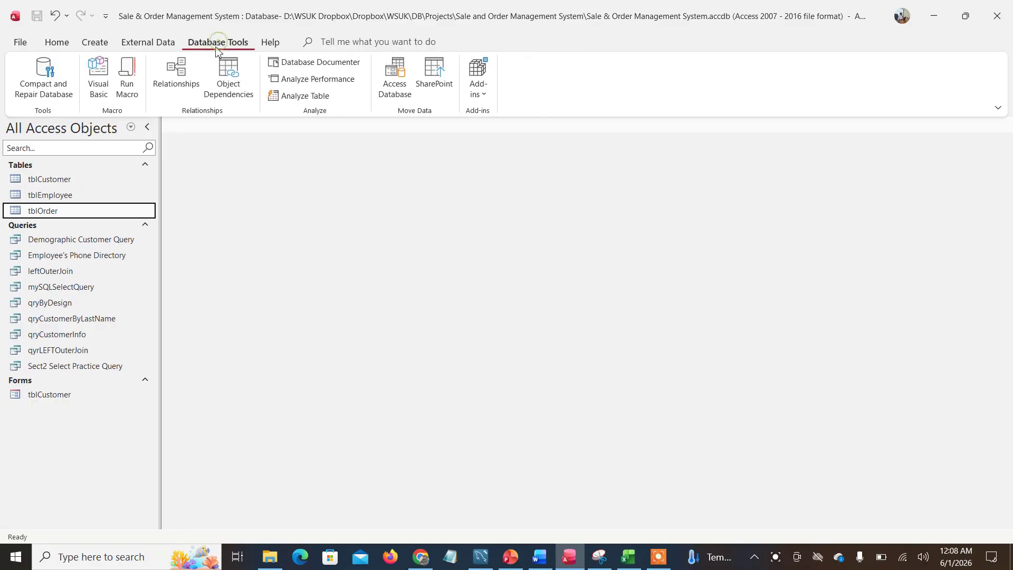
left_click(188, 84)
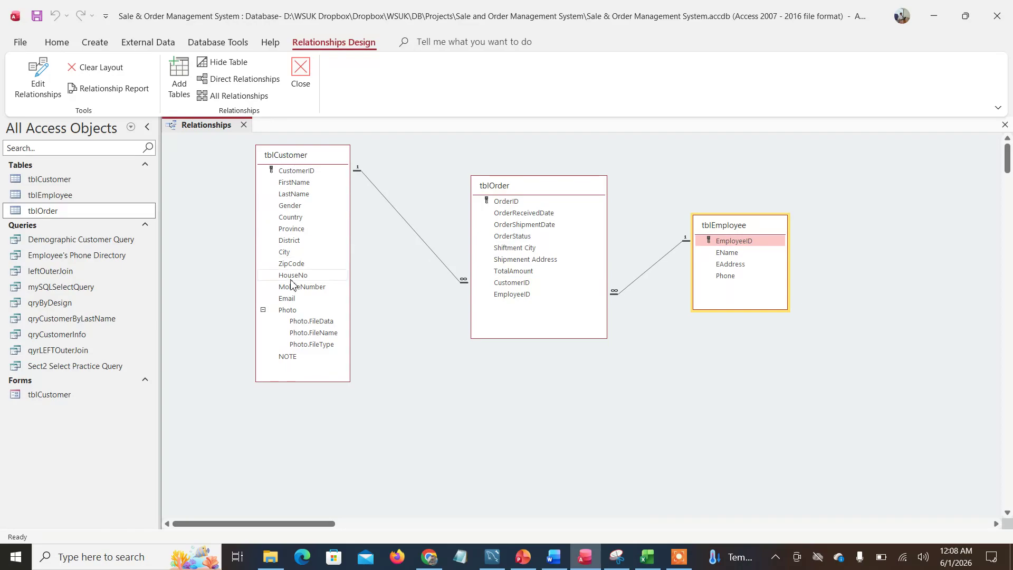
double_click(68, 180)
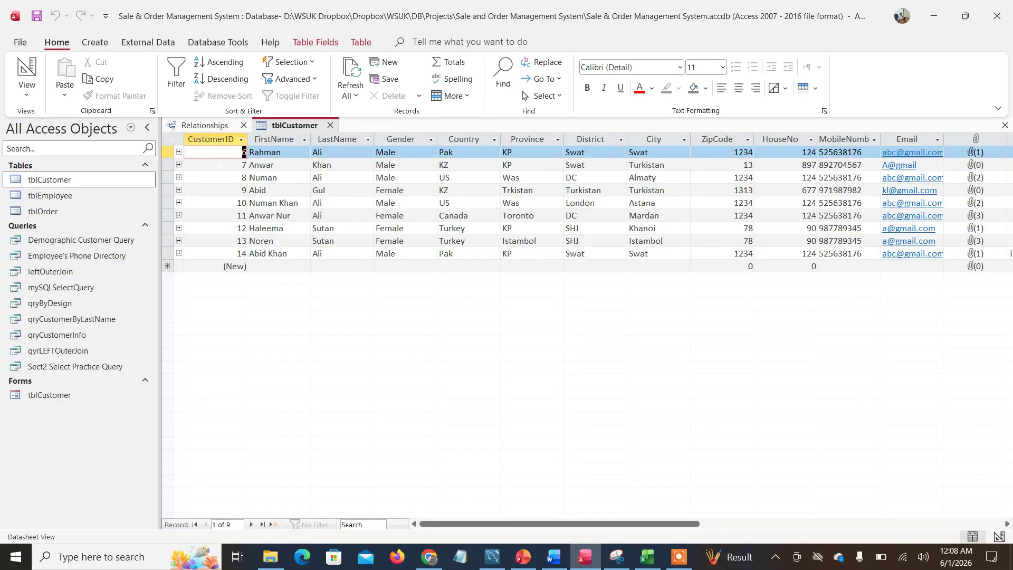
double_click(51, 195)
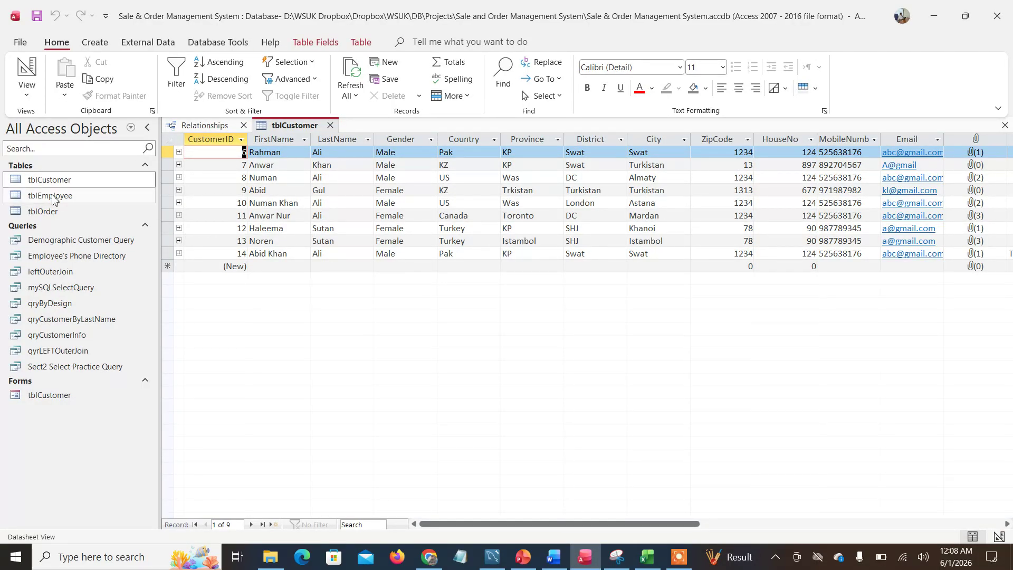
double_click(46, 212)
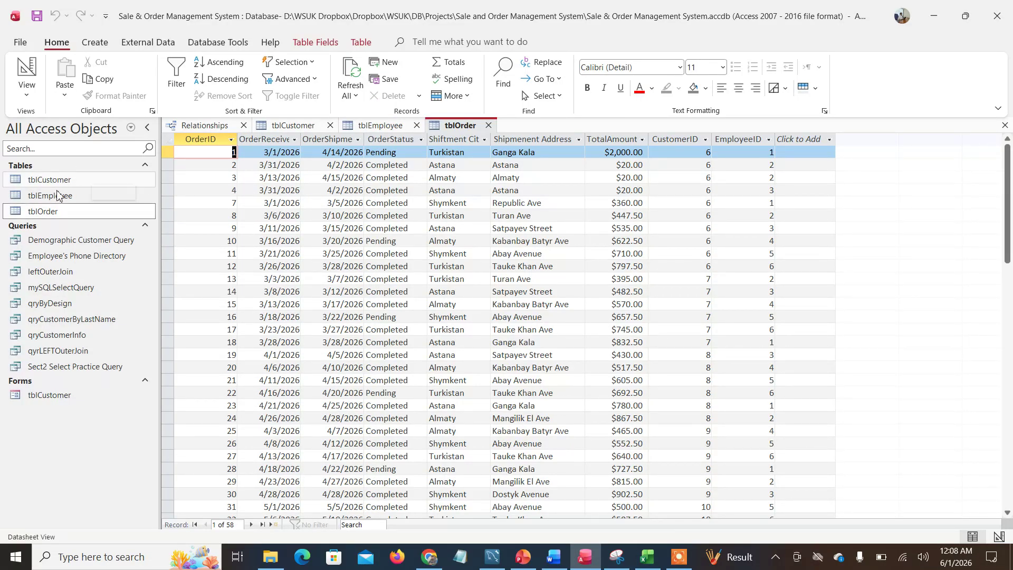
Close the tblOrder, tblEmployee and tblCustomer datasheets, keeping the relationships diagram open.
left_click(95, 43)
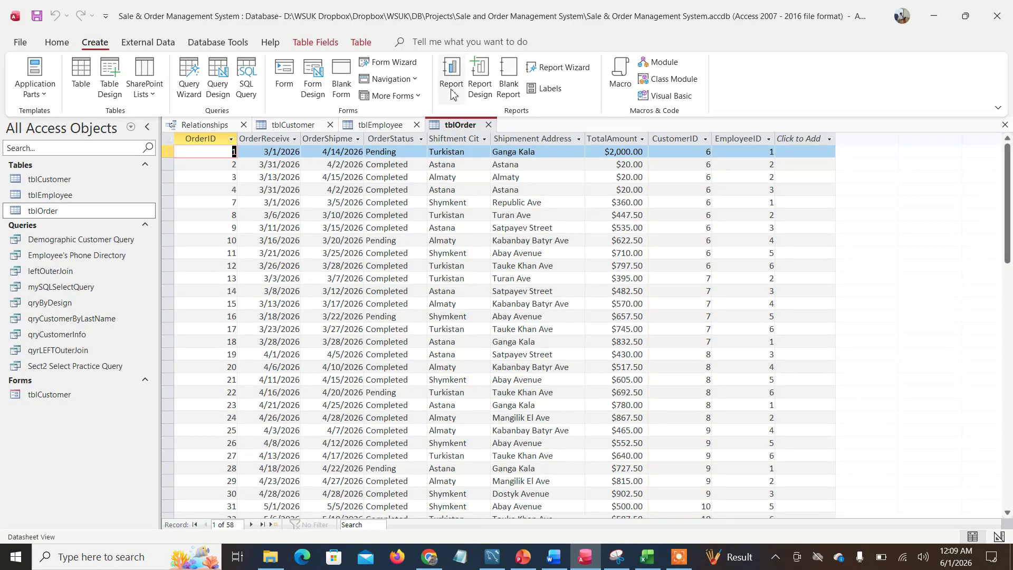
left_click(488, 125)
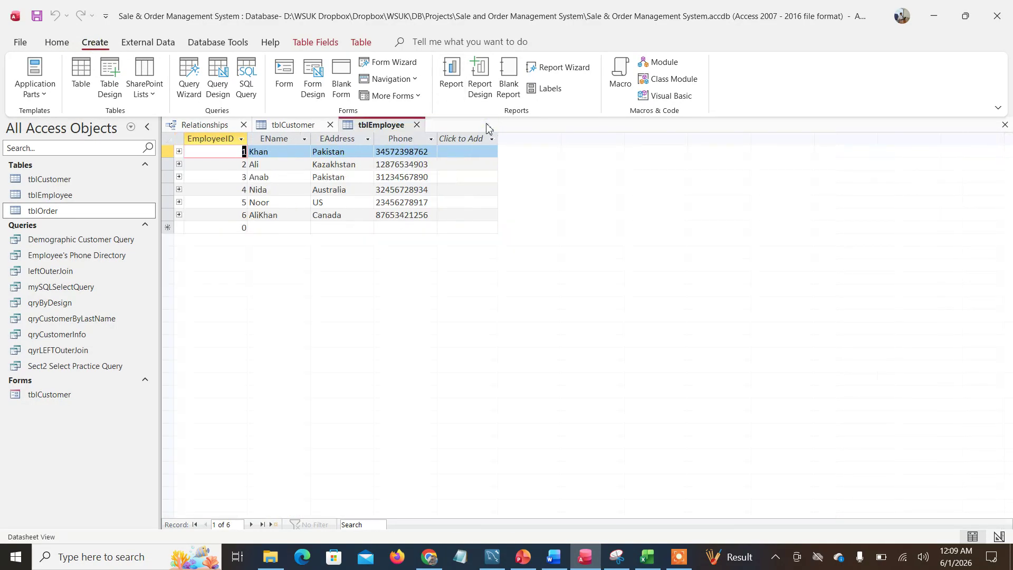
left_click(416, 124)
left_click(329, 125)
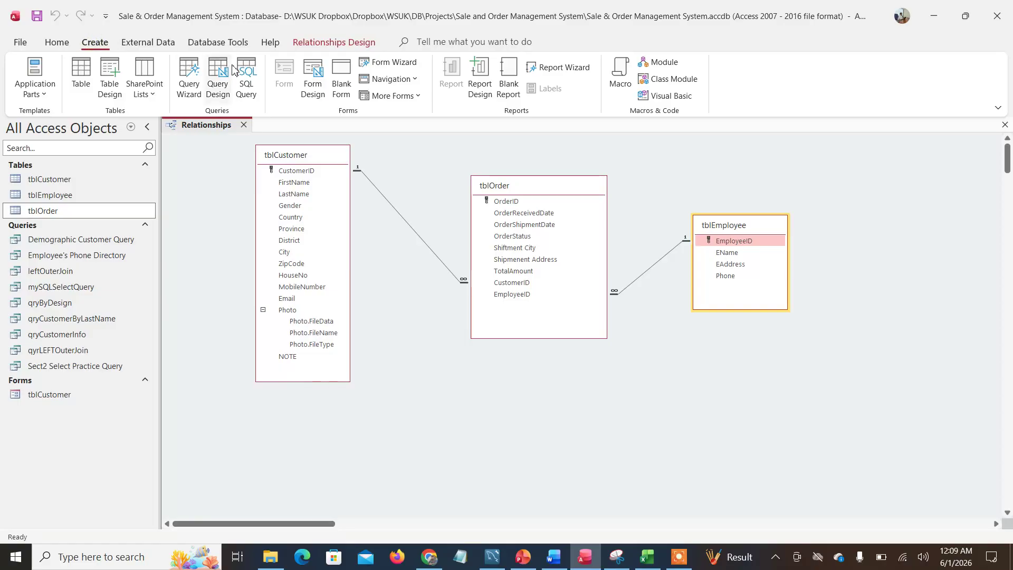
Start the Form Wizard with tblCustomer as the source and add all of its fields to the form.
left_click(405, 70)
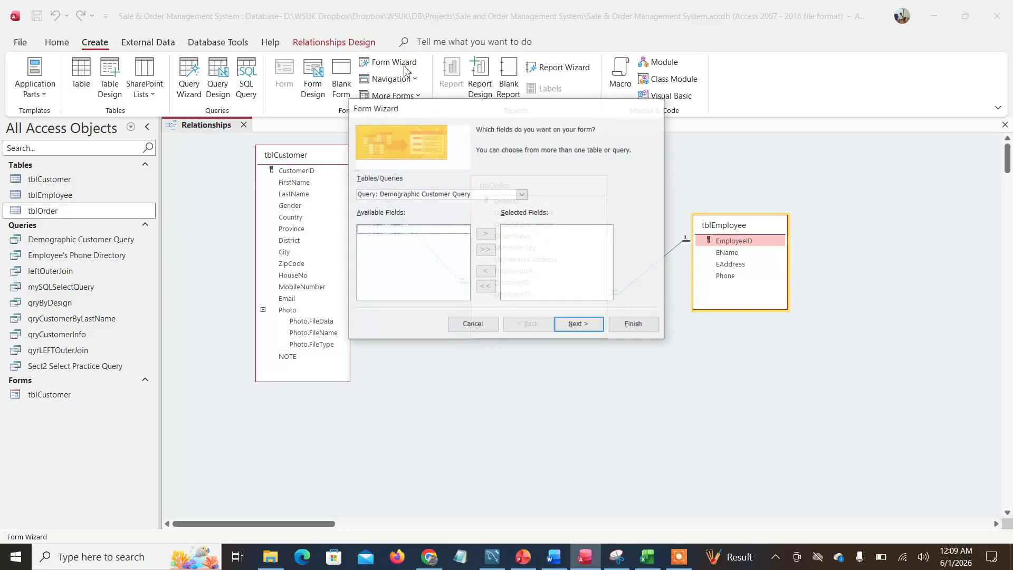
left_click(521, 195)
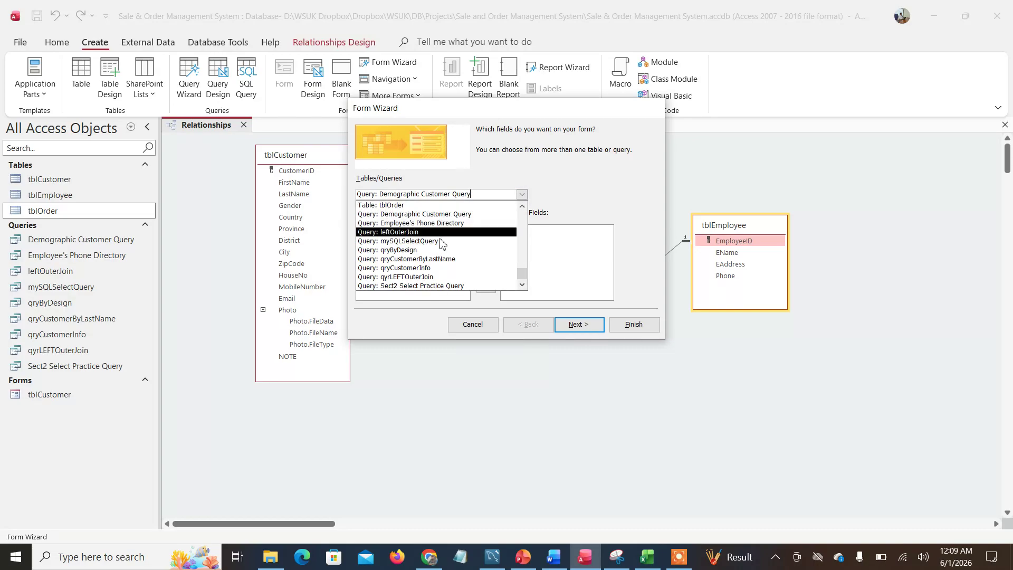
left_click_drag(526, 274, 533, 198)
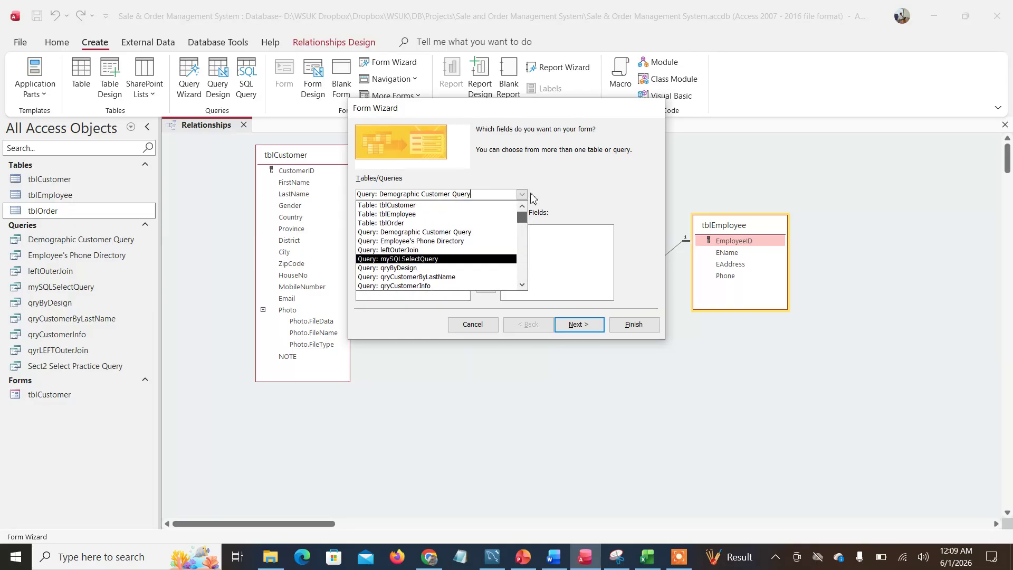
left_click(415, 206)
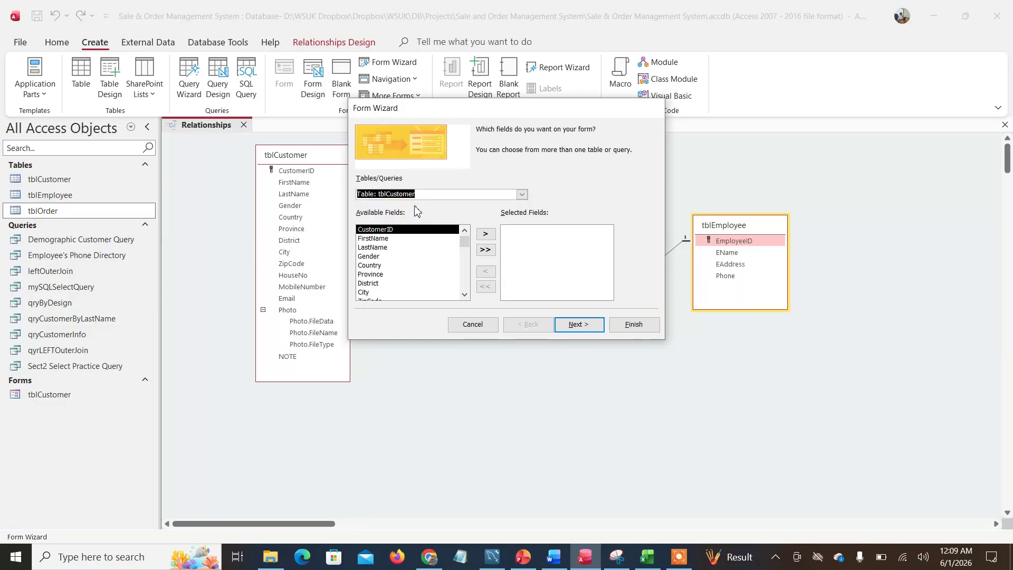
left_click(488, 252)
left_click(487, 251)
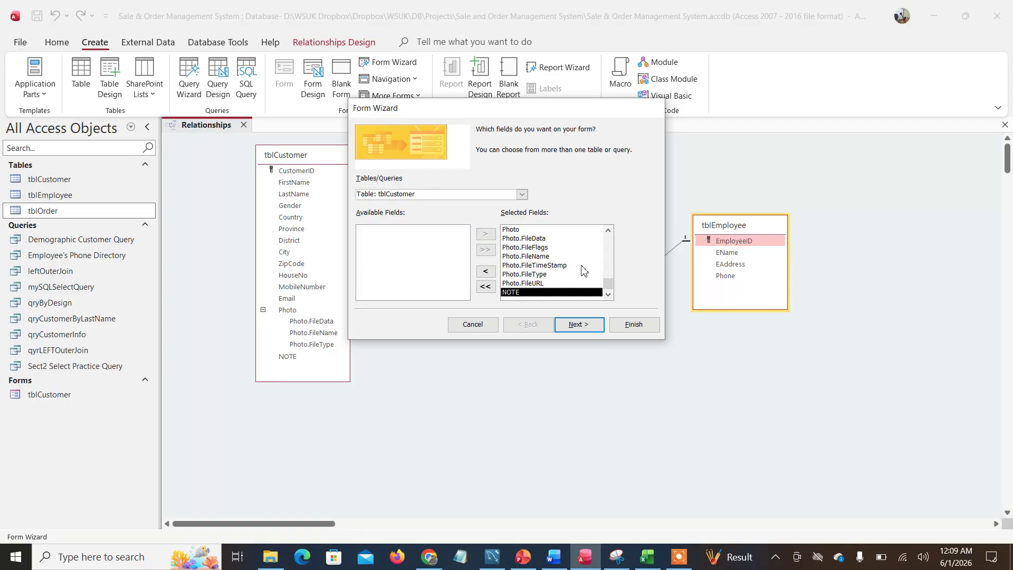
Remove the Photo.FileData, FileFlags, FileName, FileTimeStamp, FileType and FileURL subfields from the form's selected fields.
left_click(515, 239)
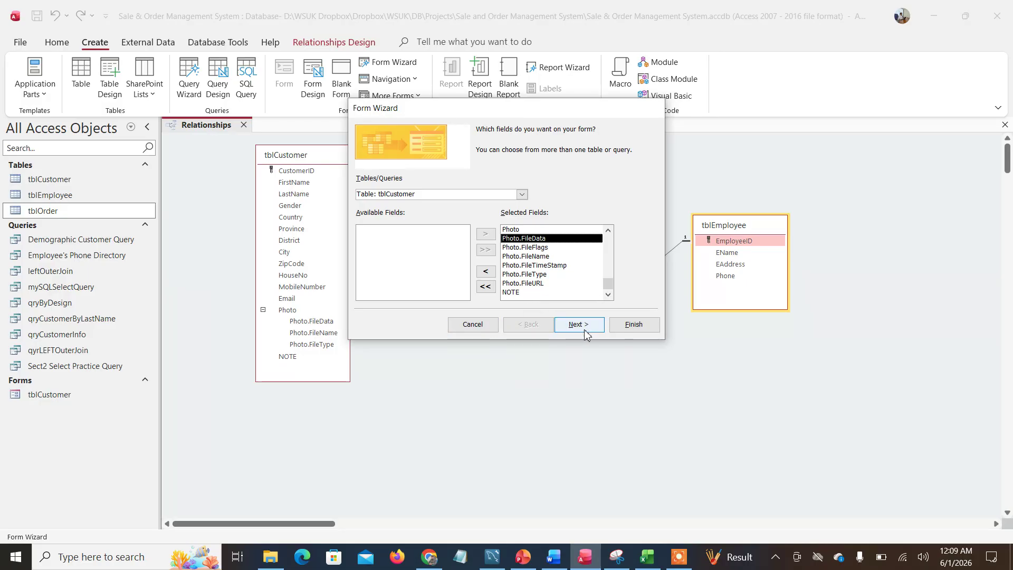
left_click(486, 272)
left_click(486, 271)
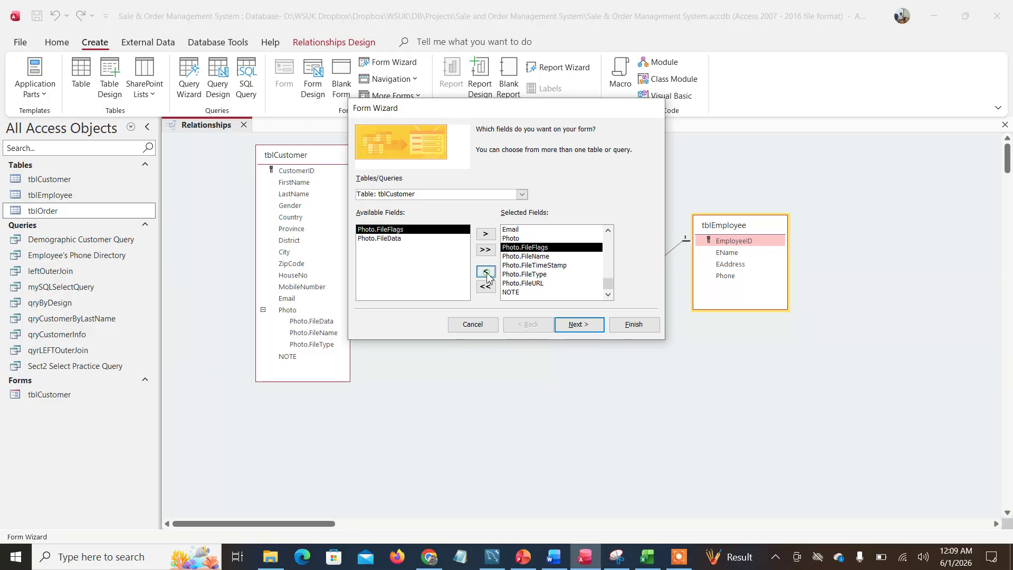
left_click(486, 271)
left_click(486, 271)
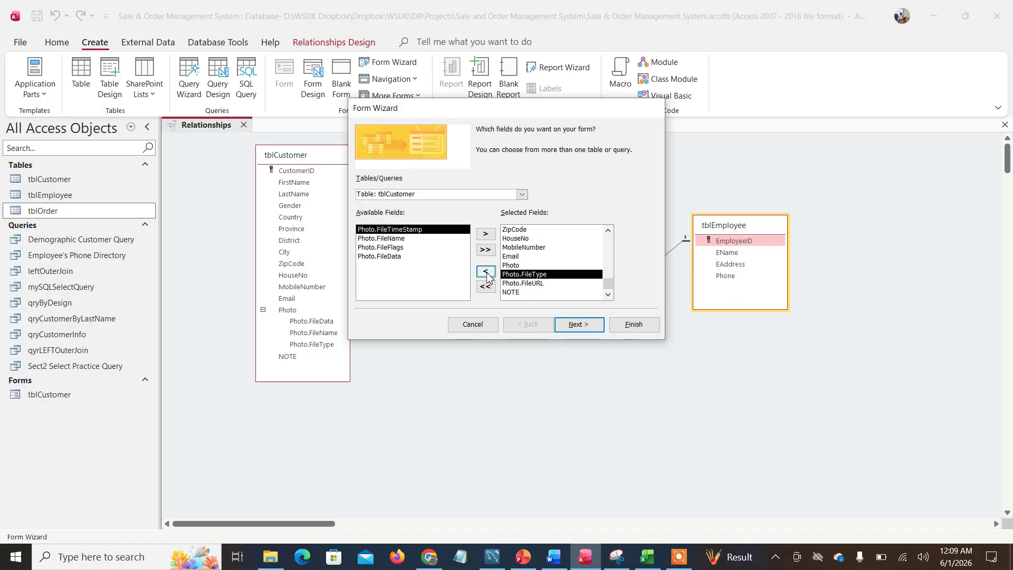
left_click(485, 271)
left_click(486, 272)
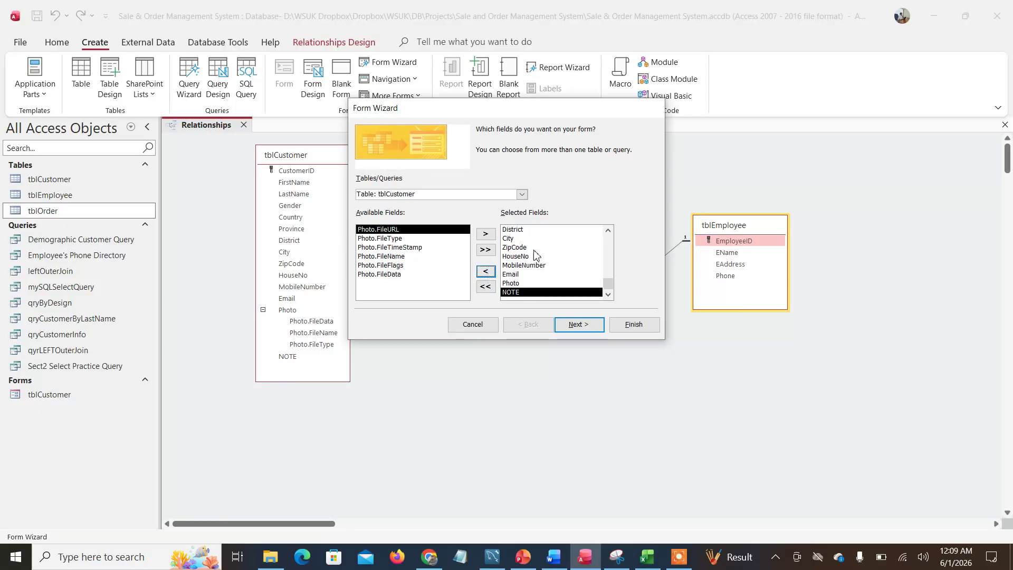
Keep the Columnar layout, title the form "Customer Data Entry" and finish the wizard so the form opens for viewing.
left_click(579, 324)
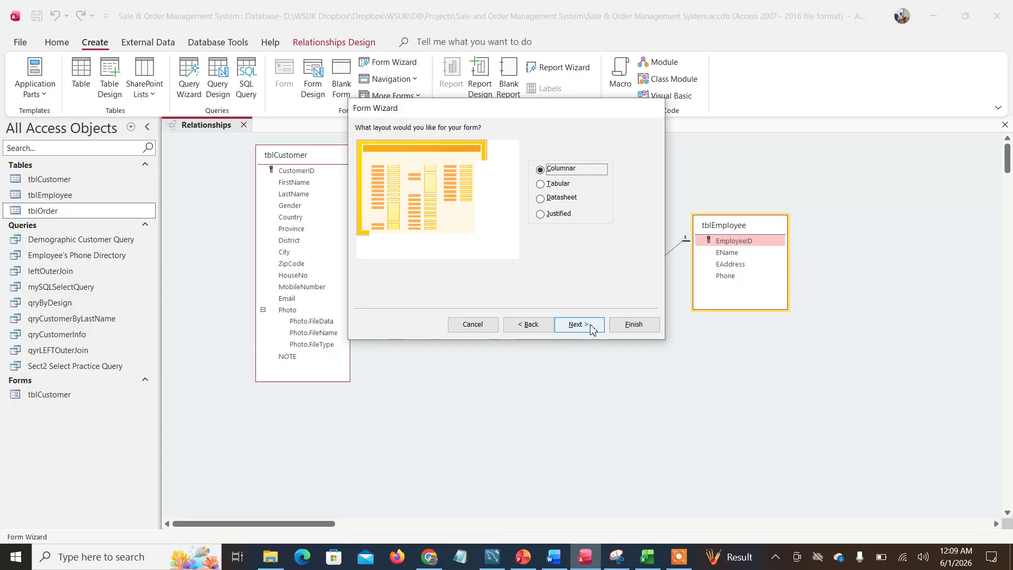
left_click(591, 325)
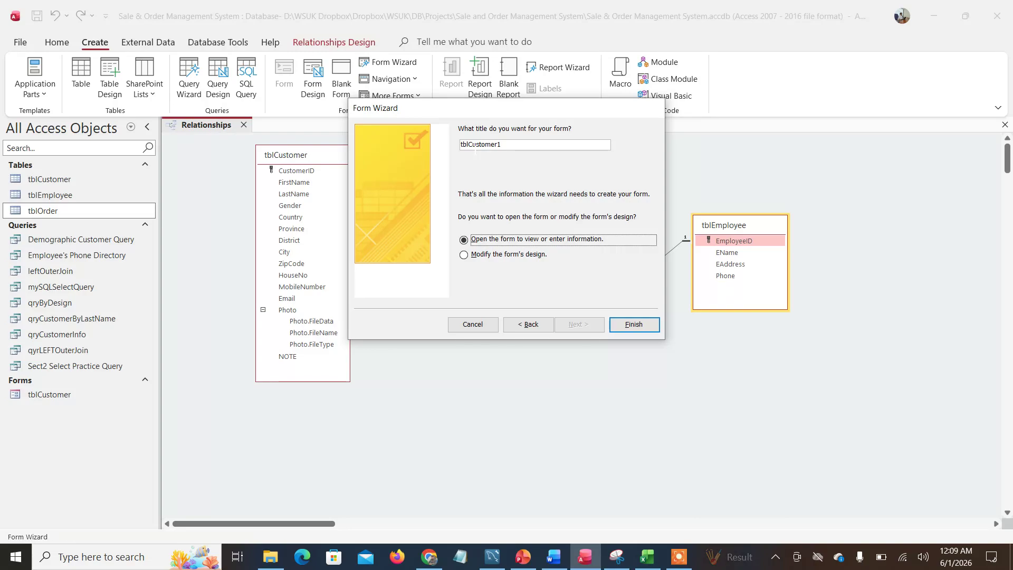
left_click(468, 144)
key("BackSpace")
key("BackSpace")
key("BackSpace")
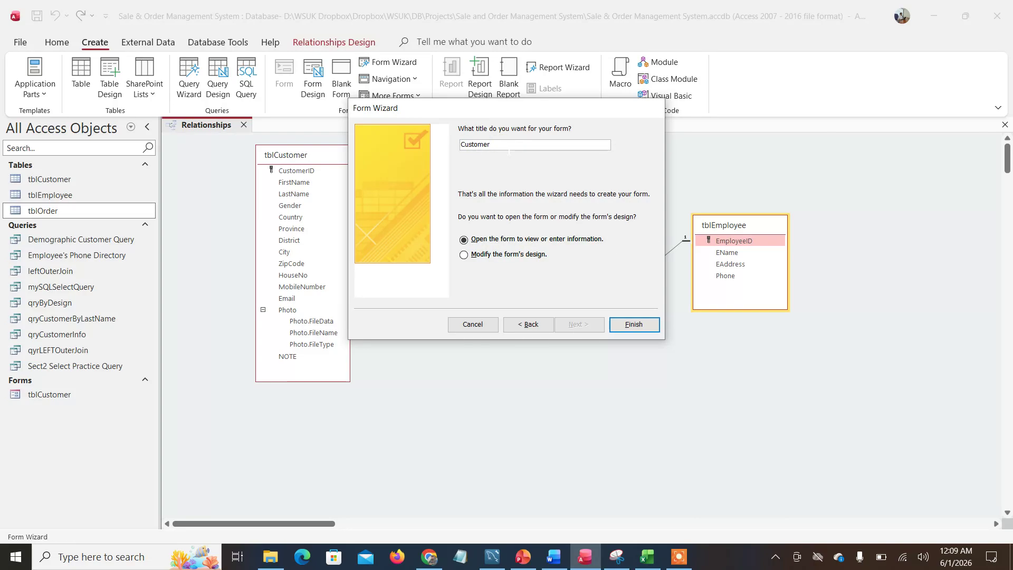
type("Data Entry")
left_click(643, 326)
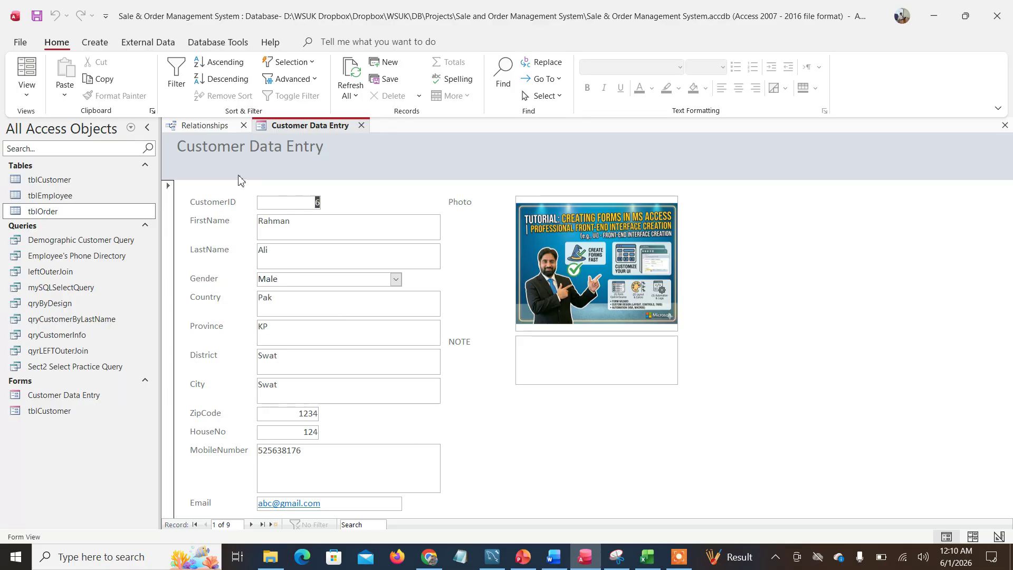
Browse the customer records one by one in the Customer Data Entry form up to the blank new record.
left_click(250, 524)
left_click(251, 525)
left_click(251, 525)
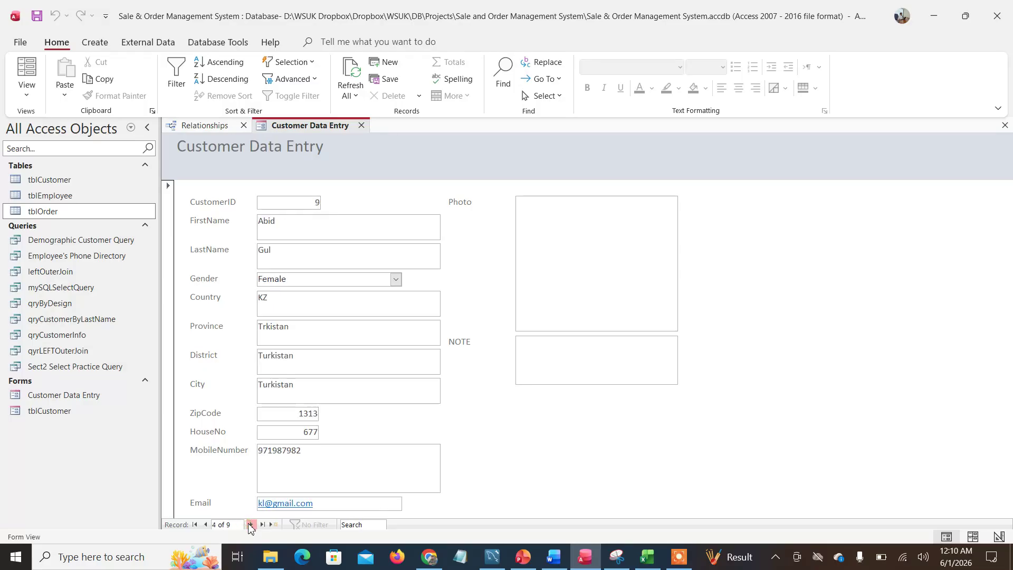
left_click(251, 524)
left_click(250, 525)
left_click(250, 524)
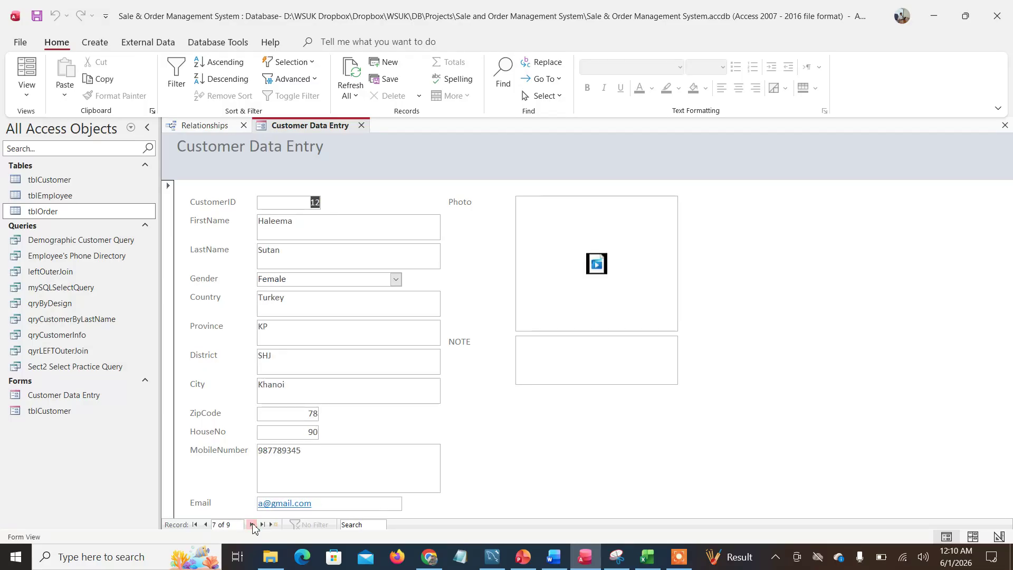
left_click(252, 525)
left_click(252, 524)
left_click(252, 524)
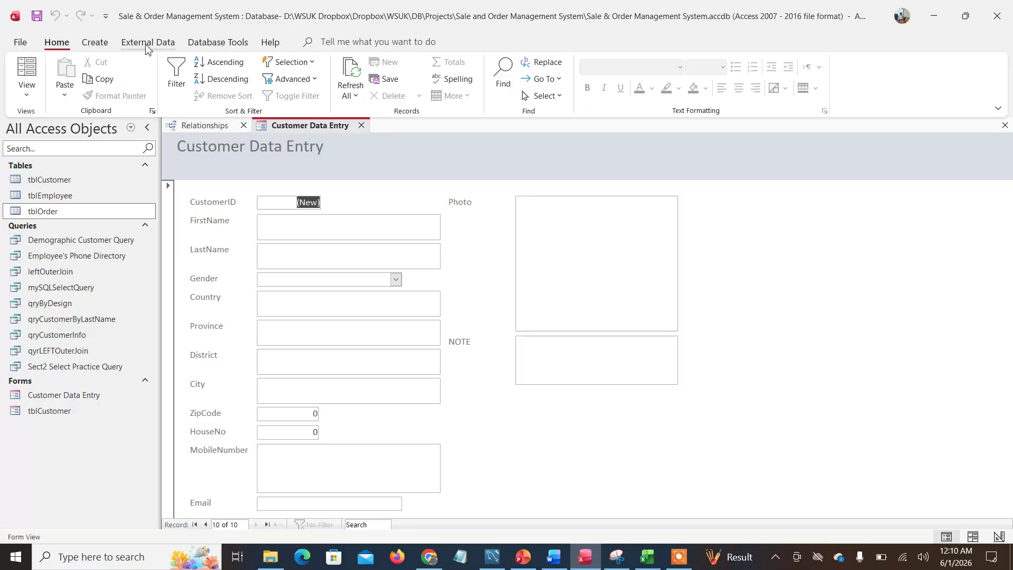
Start another Form Wizard form based on tblEmployee and include all of its fields.
left_click(98, 43)
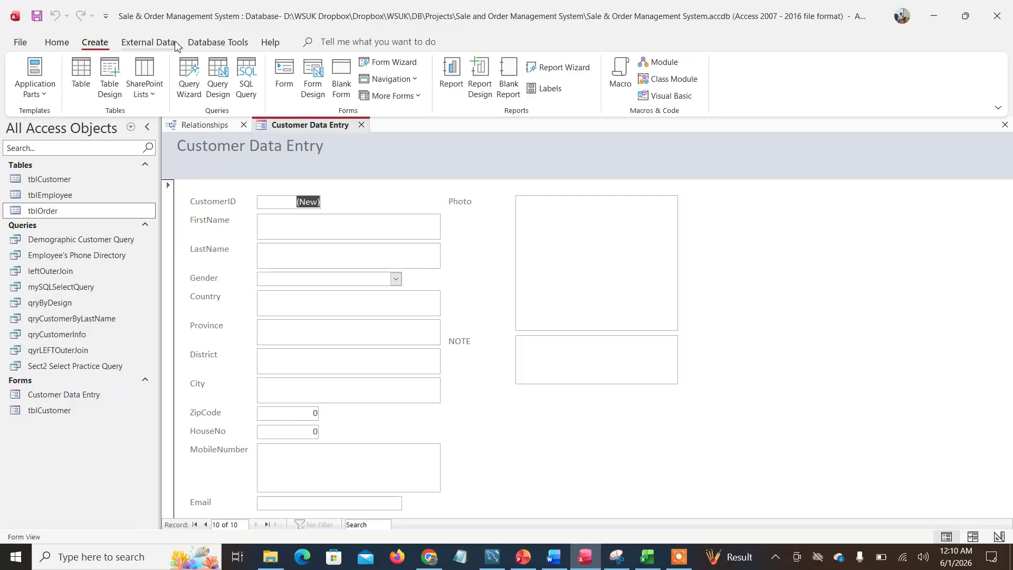
left_click(394, 64)
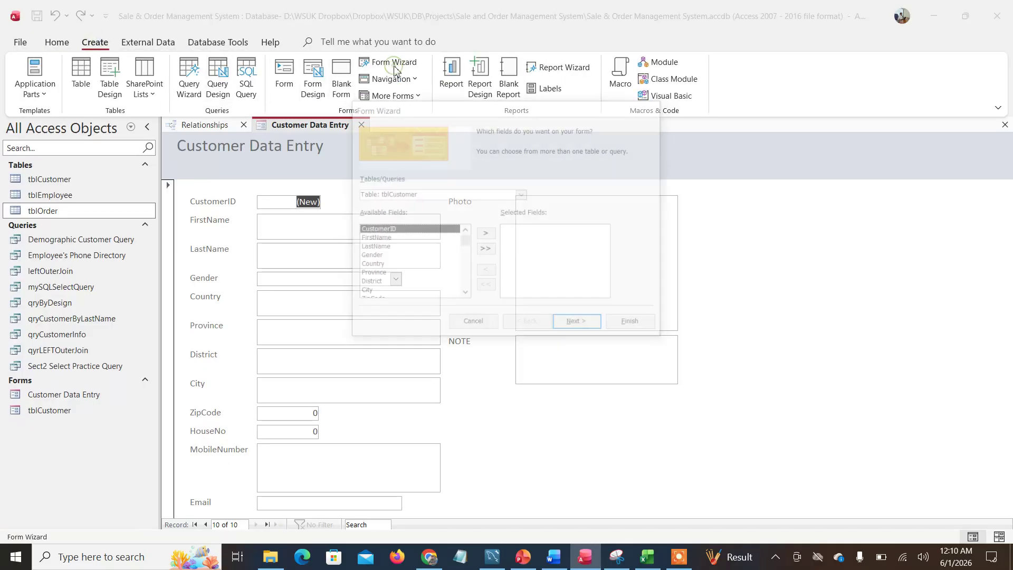
left_click(521, 194)
left_click(427, 214)
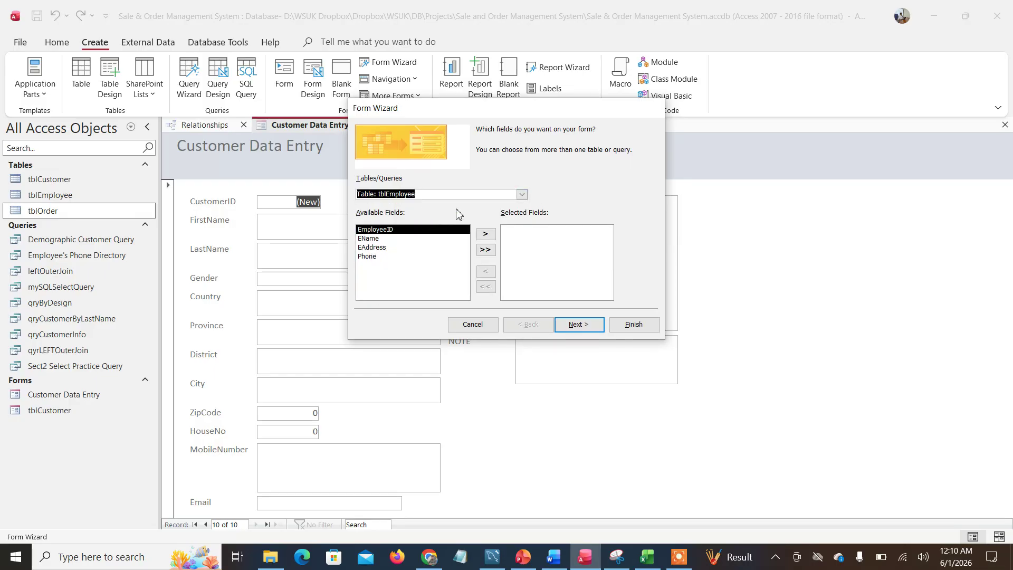
left_click(486, 249)
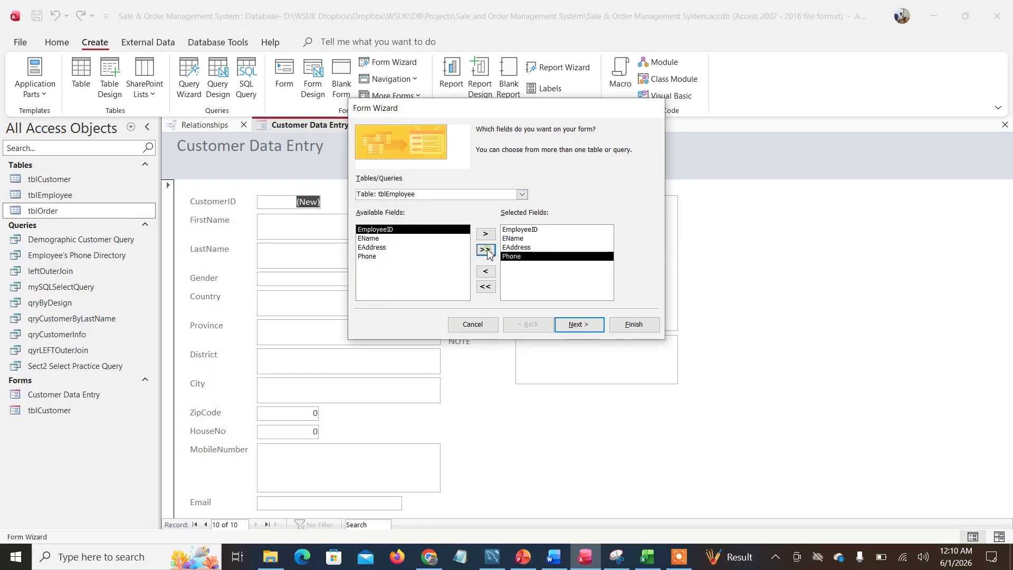
Keep the Columnar layout, title the form "Employee Data Entry" and finish the wizard to open it.
left_click(584, 325)
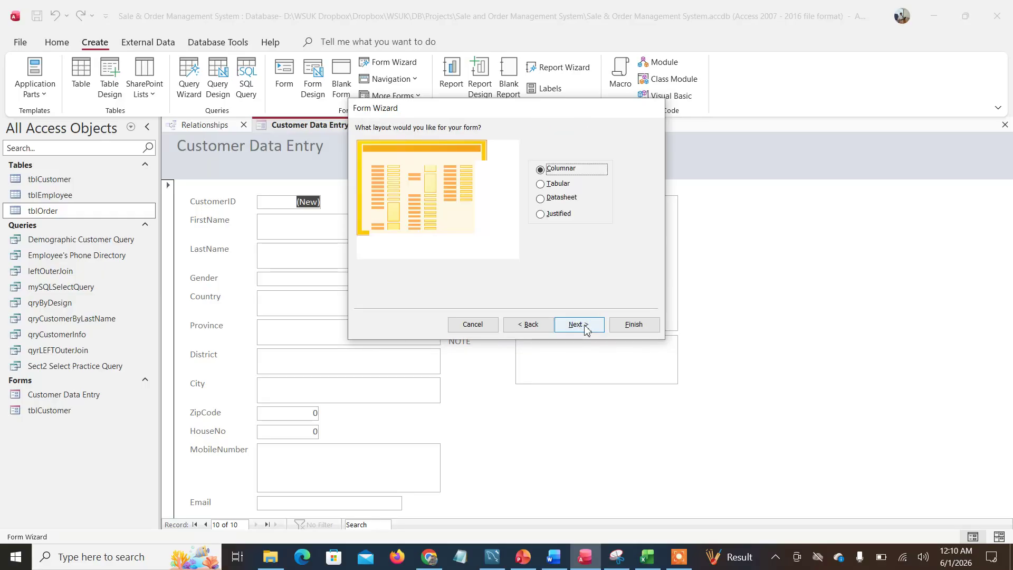
left_click(584, 324)
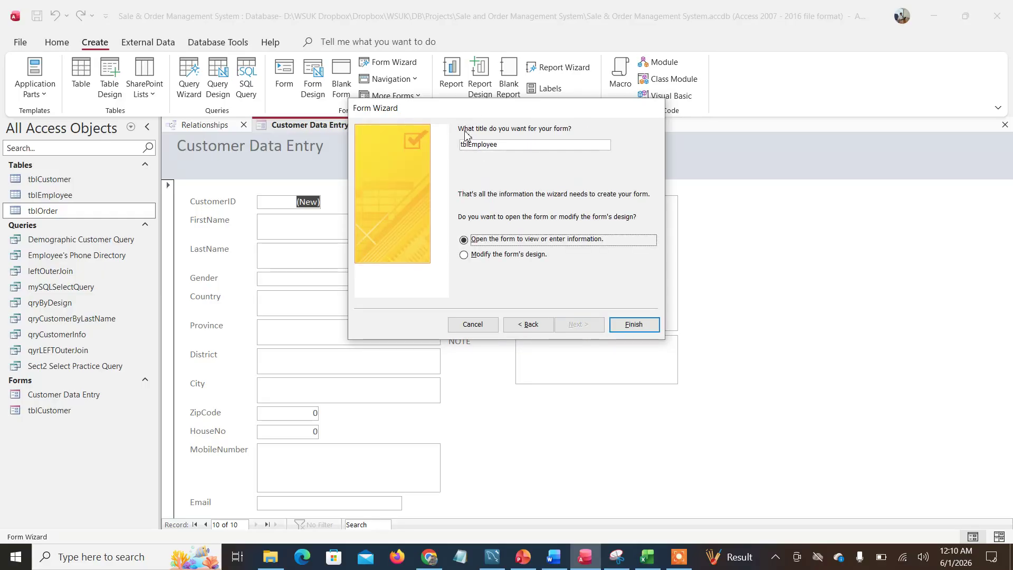
left_click(469, 145)
key("BackSpace")
key("BackSpace")
key("BackSpace")
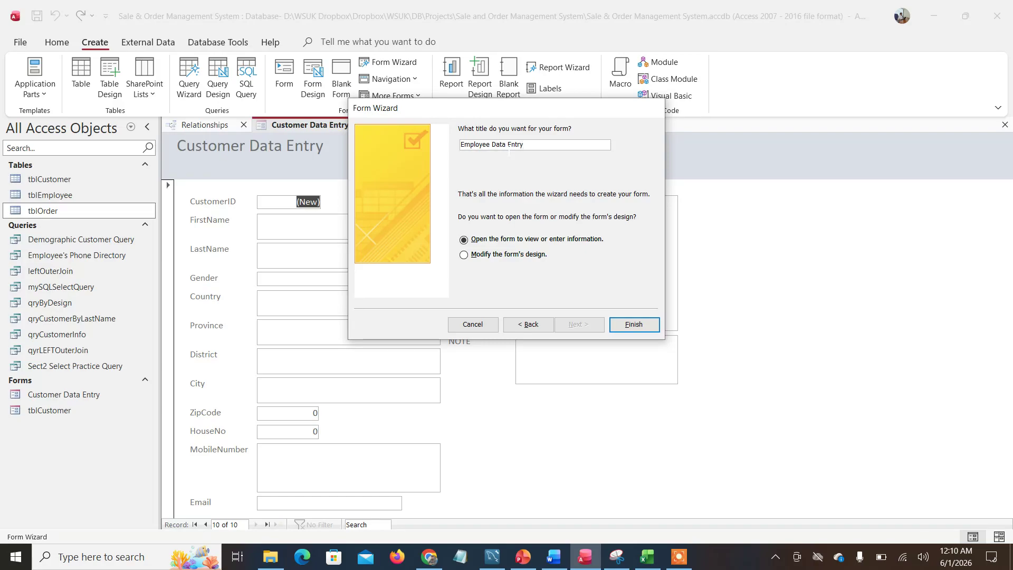
left_click(645, 325)
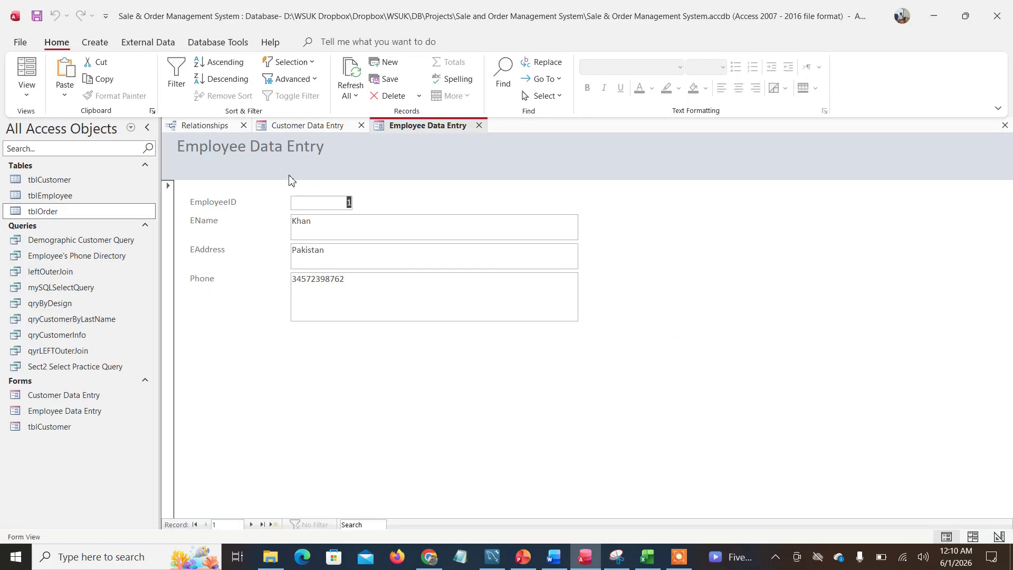
Browse the employee records up to the blank new record, and return to the table relationships diagram.
left_click(251, 524)
left_click(252, 524)
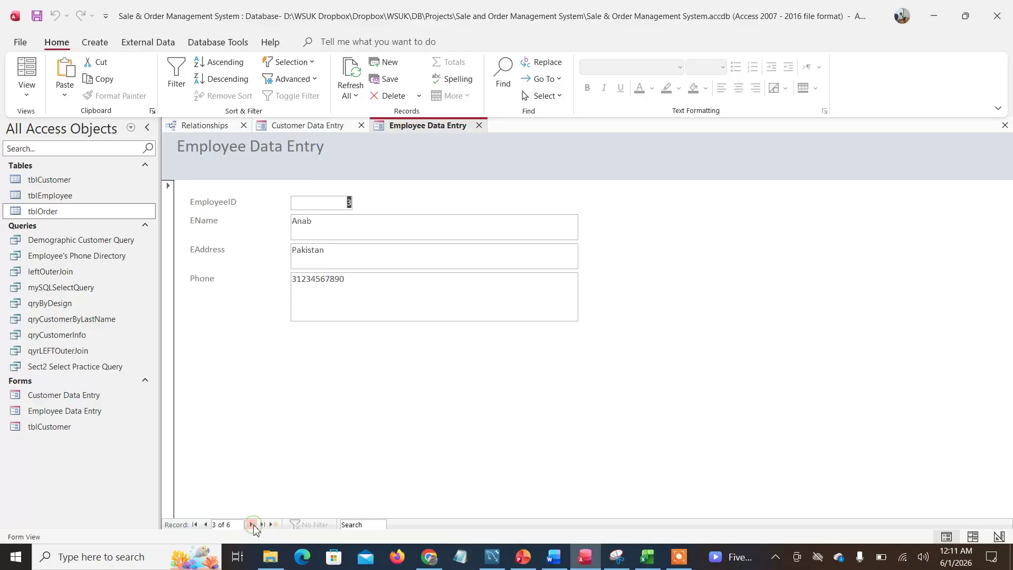
left_click(252, 524)
left_click(251, 525)
left_click(252, 524)
left_click(252, 525)
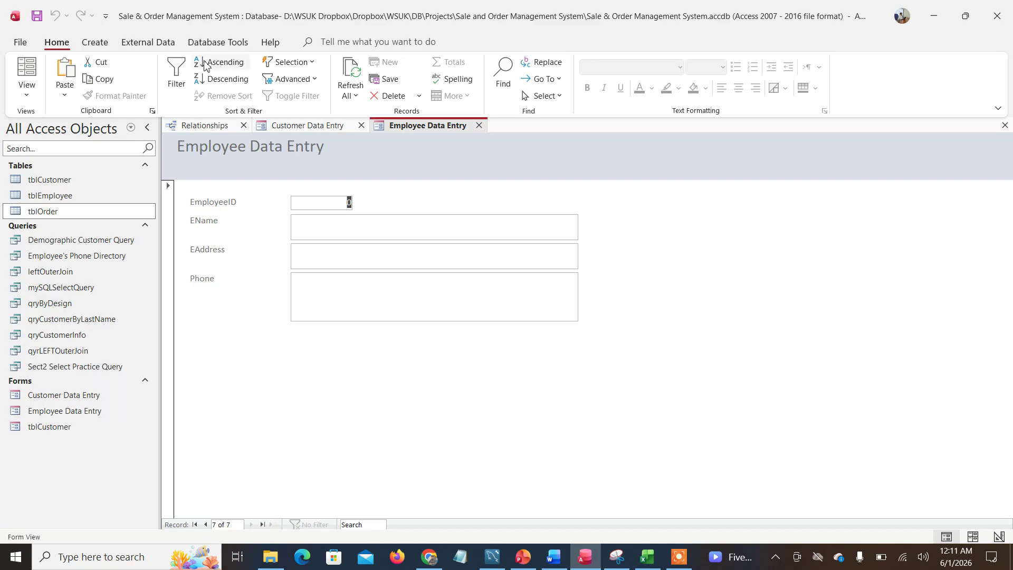
left_click(204, 125)
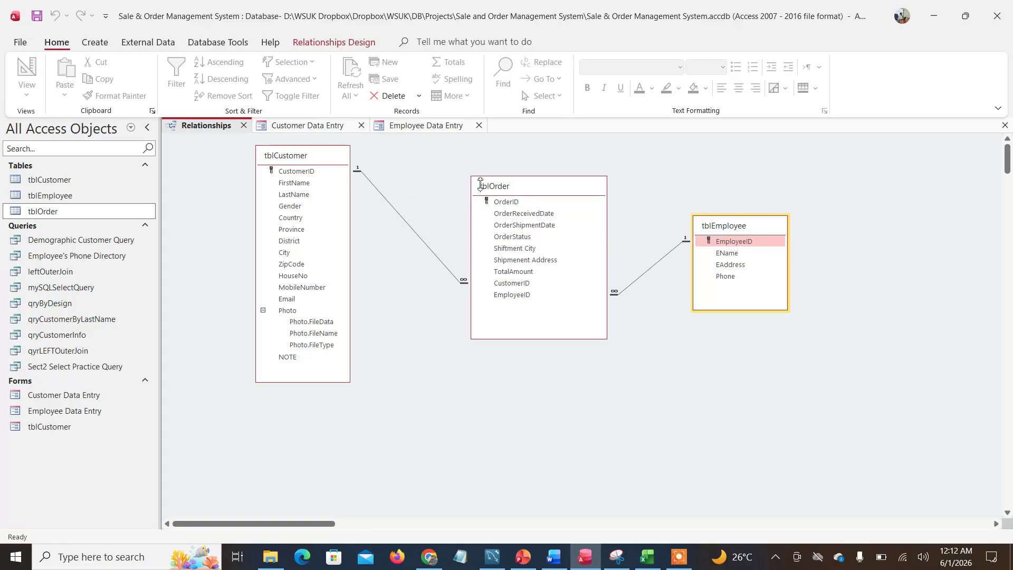
Start a new Form Wizard form based on tblCustomer and include all of its fields.
left_click(103, 42)
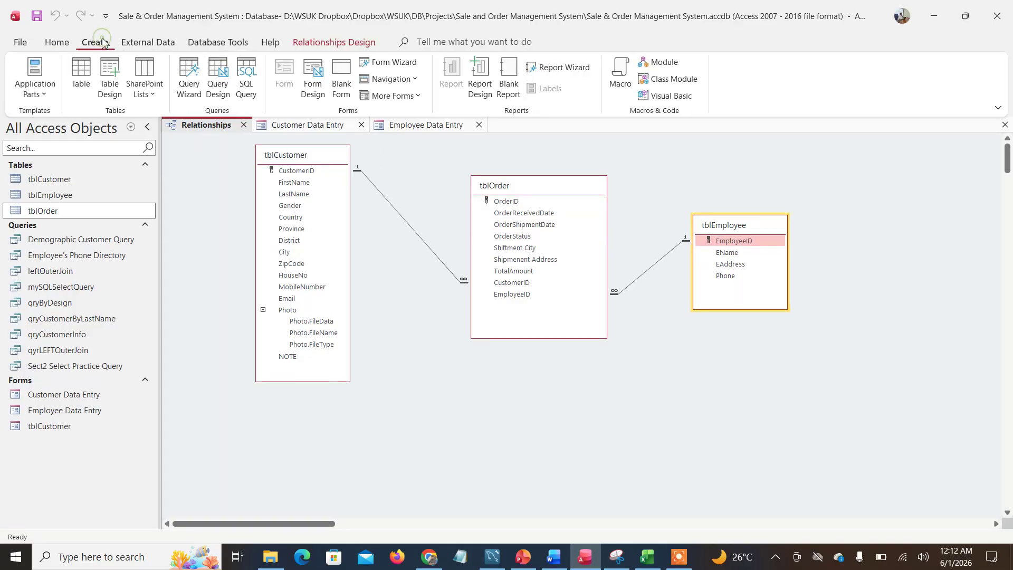
left_click(403, 61)
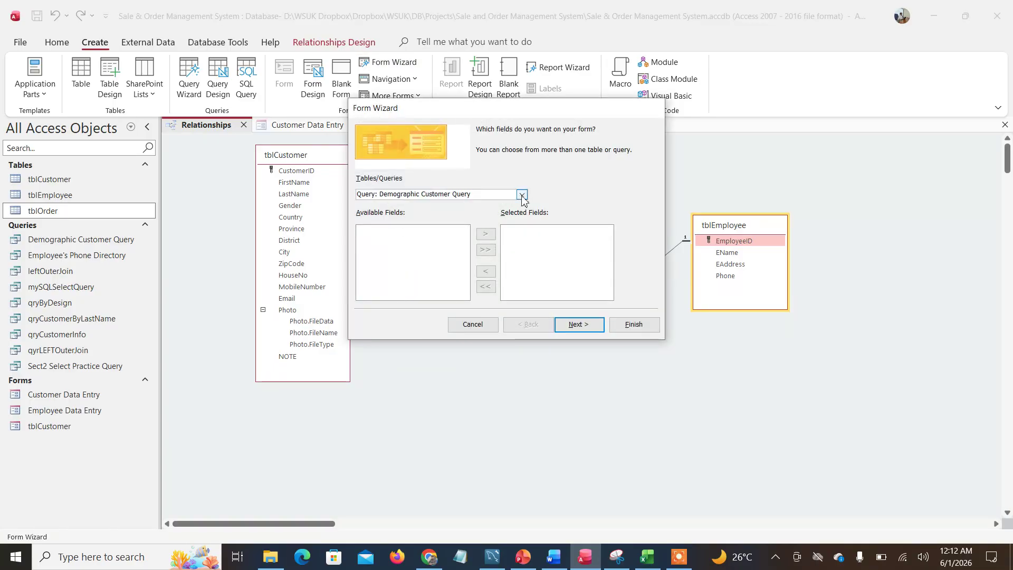
left_click(521, 196)
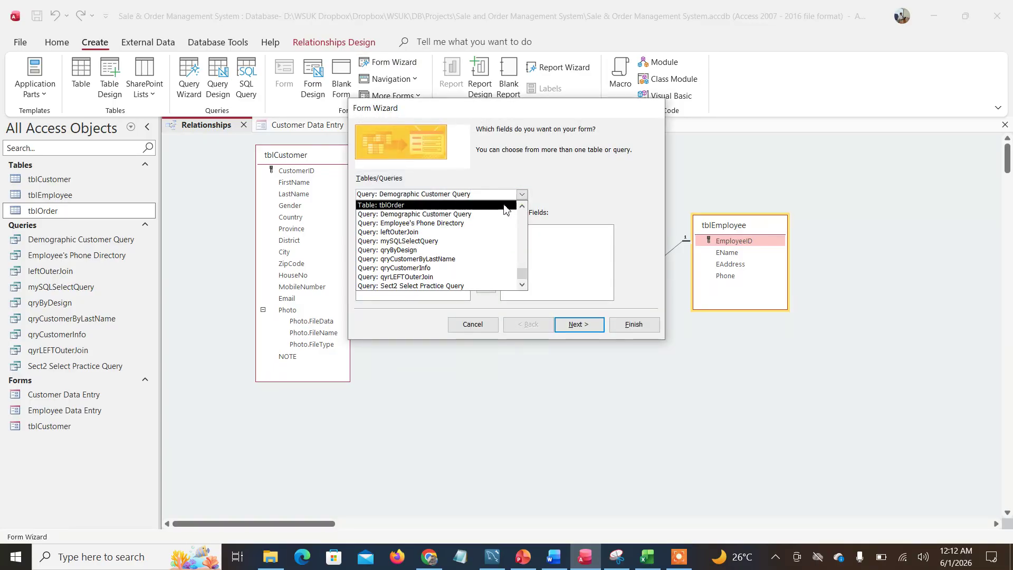
left_click(522, 208)
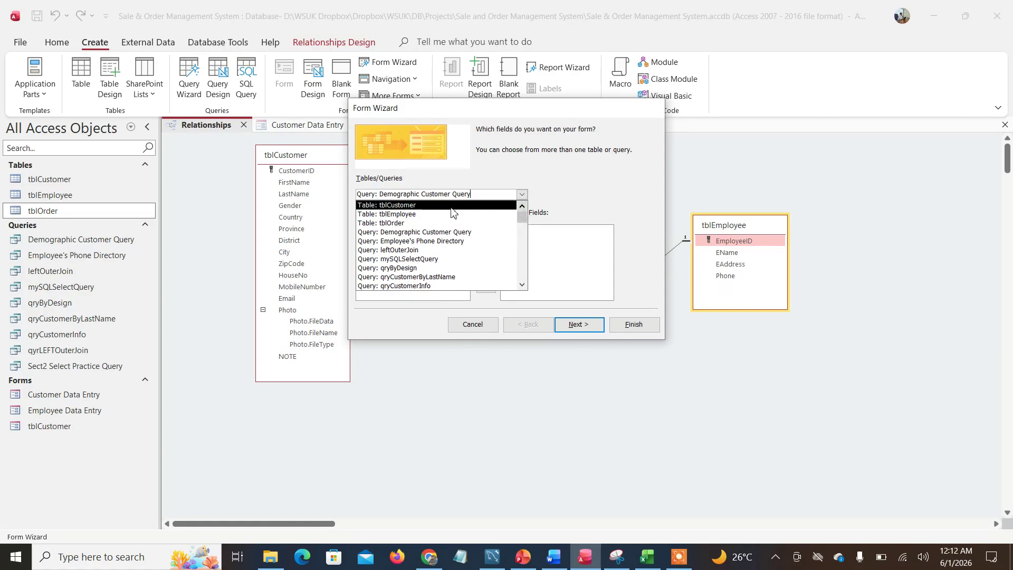
left_click(422, 207)
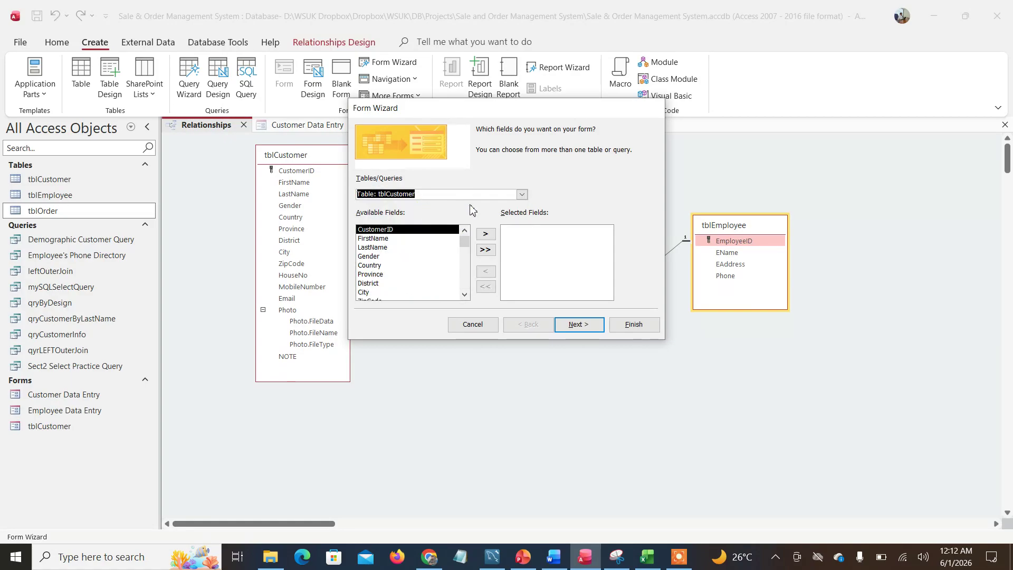
left_click(487, 250)
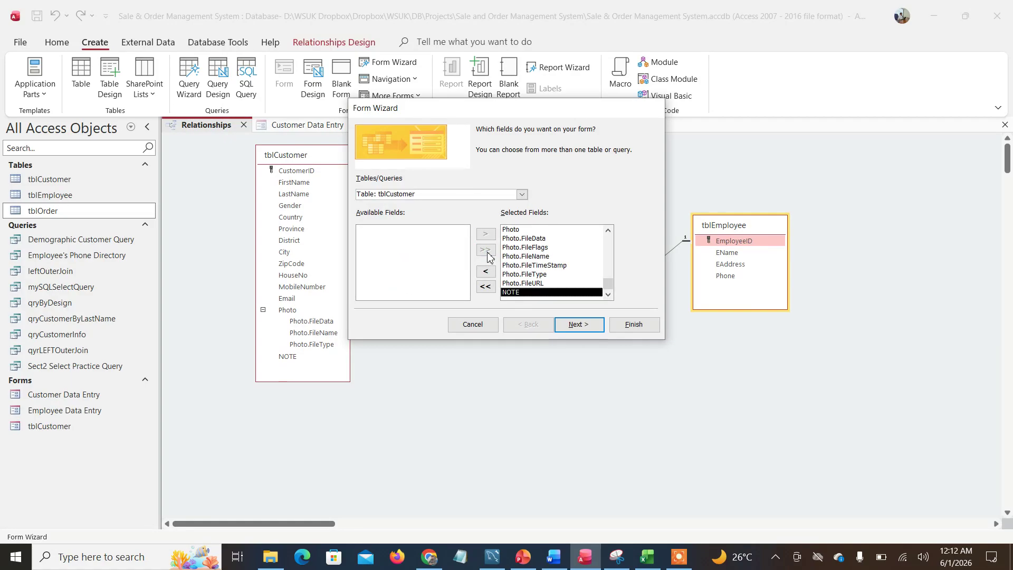
Remove the six Photo subfields, from Photo.FileData to Photo.FileURL, from the selected fields, keeping Photo itself.
left_click(525, 238)
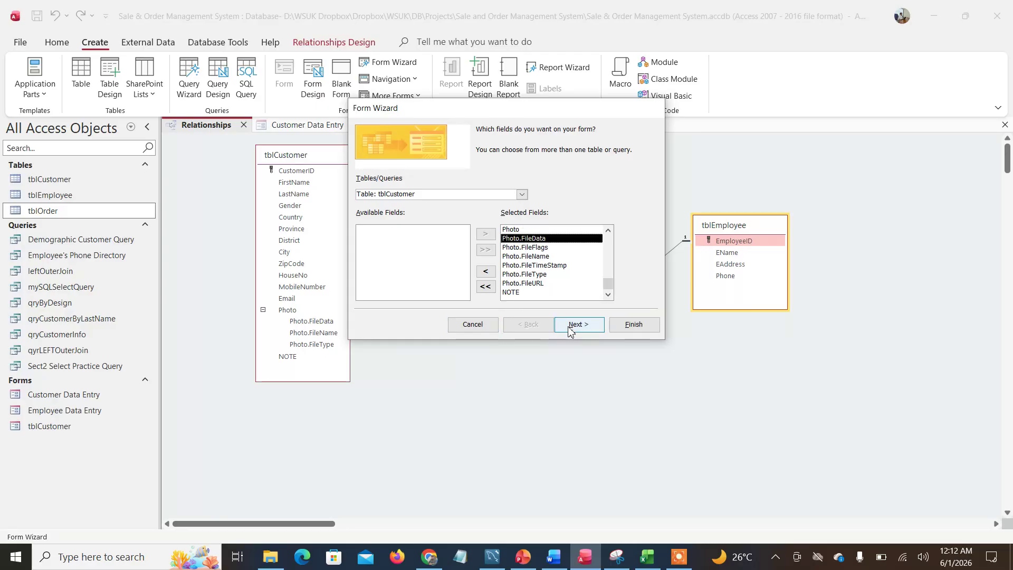
double_click(486, 271)
left_click(485, 271)
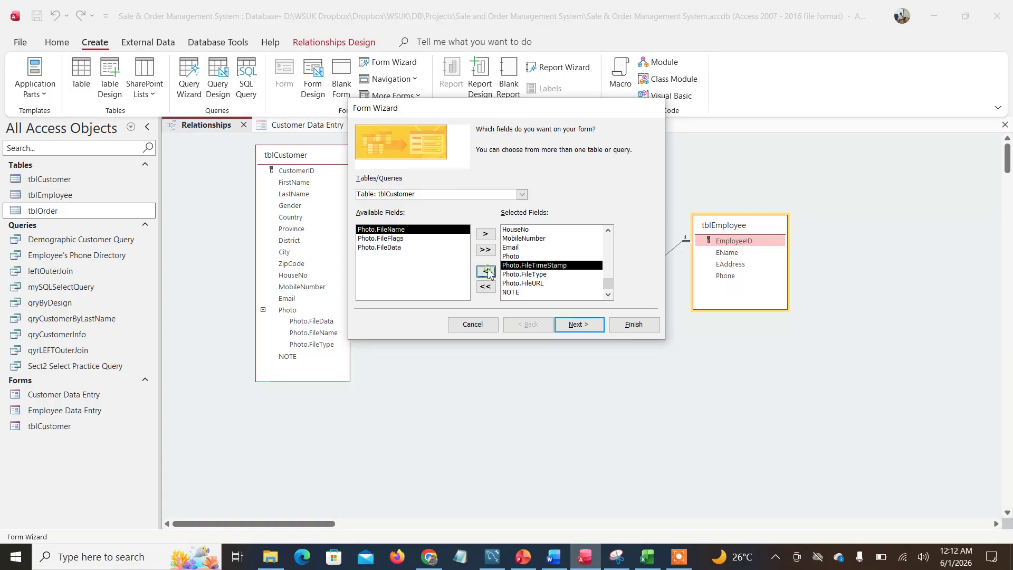
left_click(486, 271)
left_click(486, 271)
left_click(486, 272)
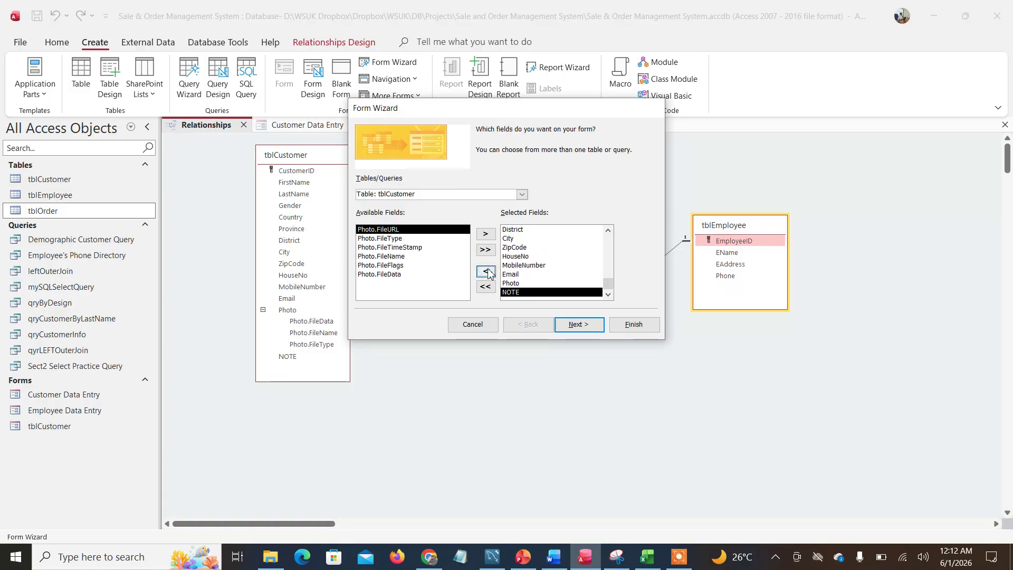
left_click(519, 284)
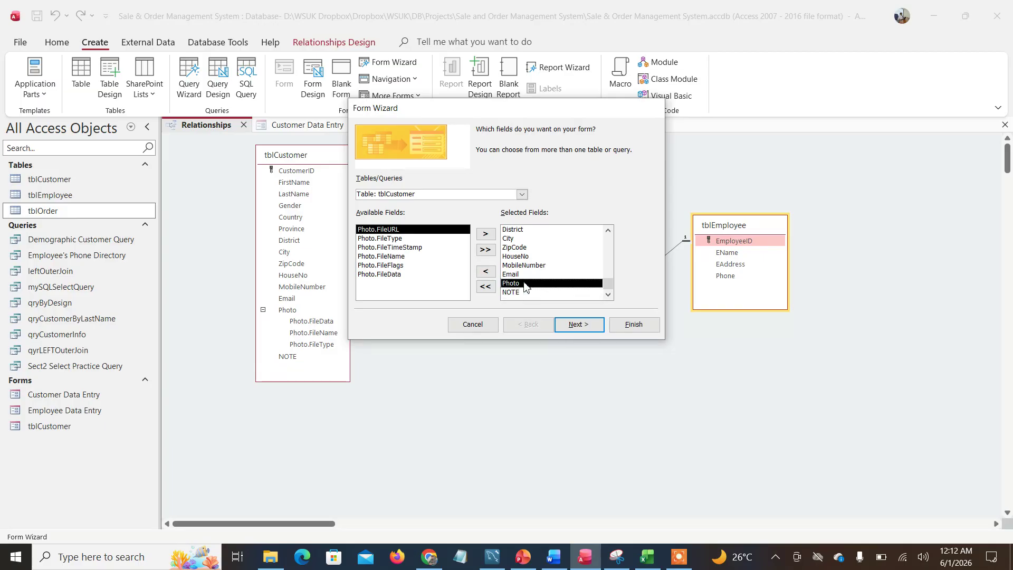
left_click(592, 328)
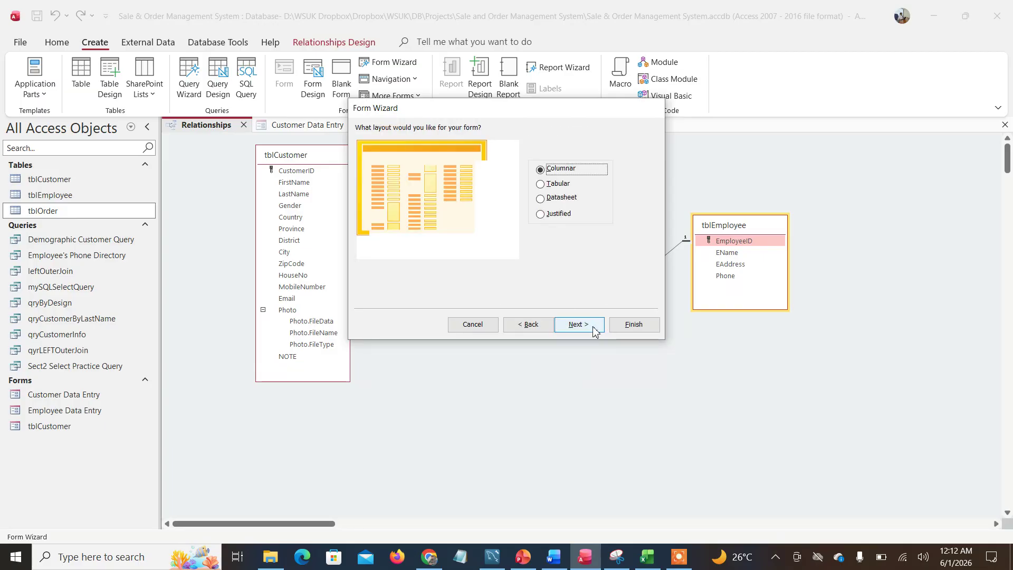
left_click(530, 323)
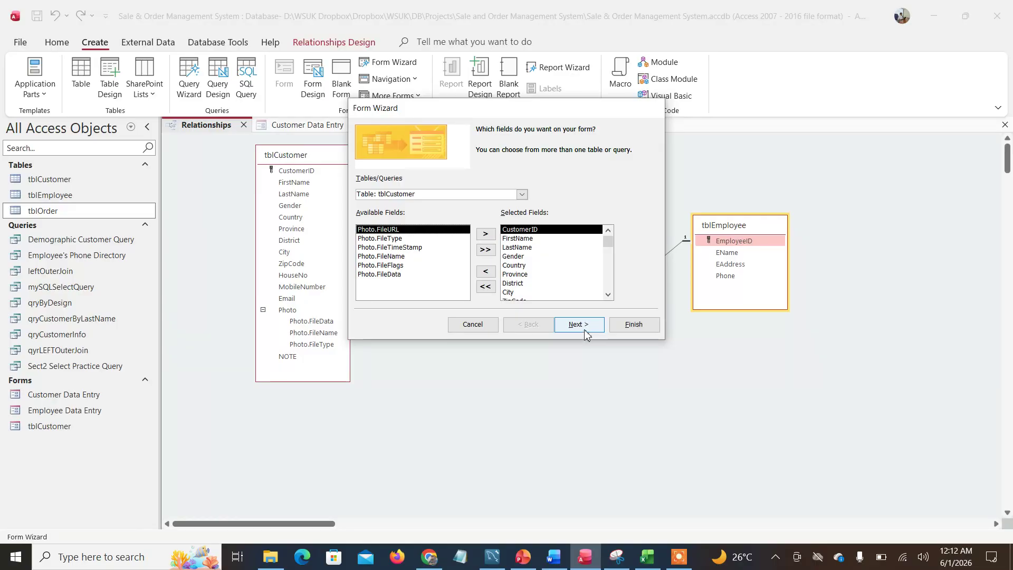
Add all fields of tblOrder to the form's selected fields and check the combined field list.
left_click(522, 194)
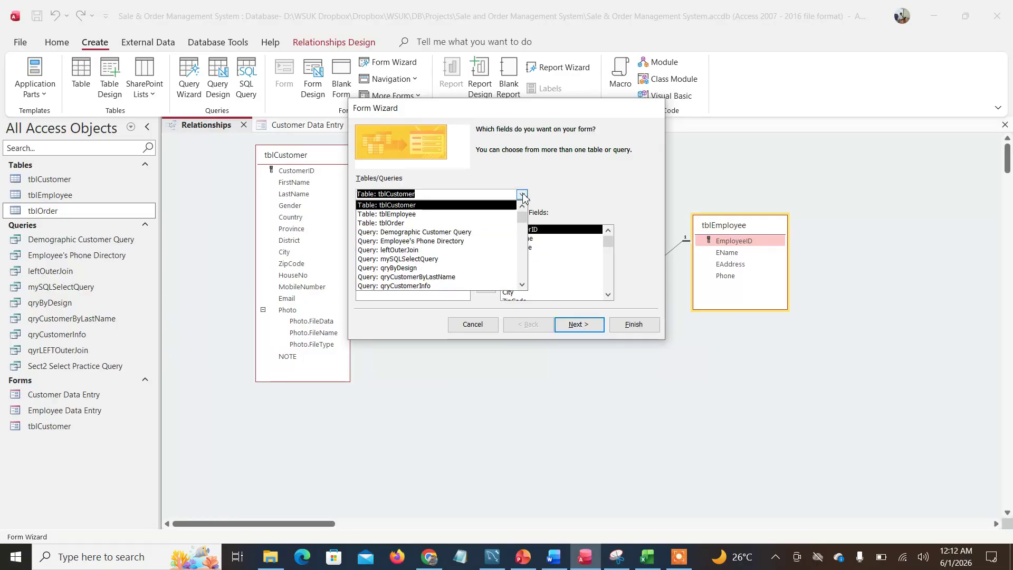
left_click(415, 223)
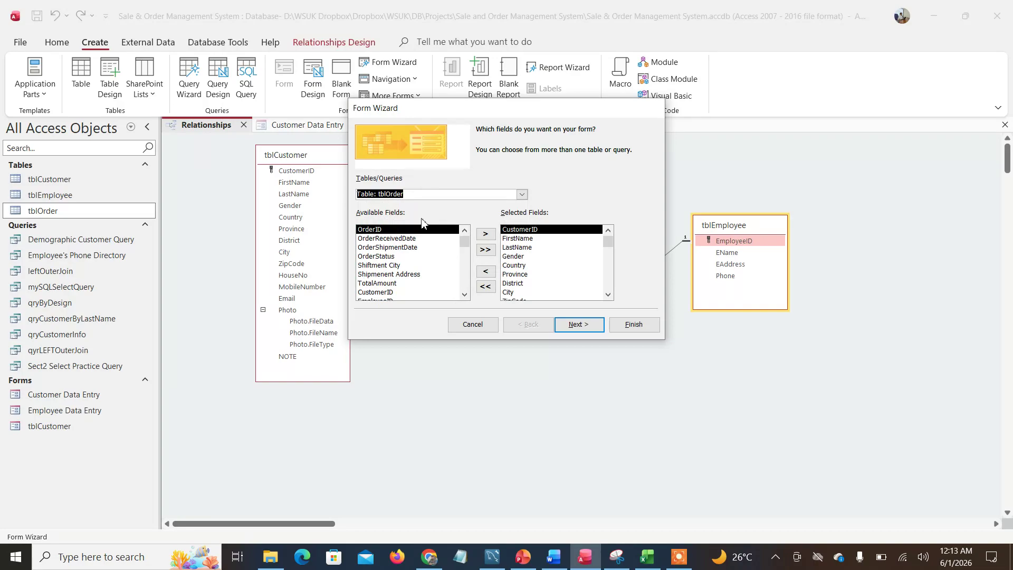
left_click(486, 250)
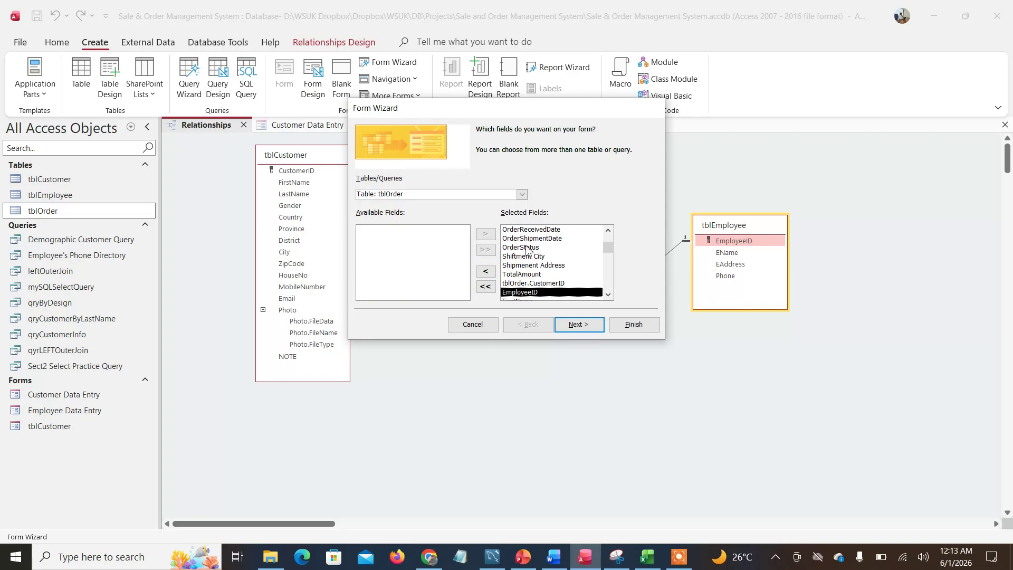
left_click(608, 296)
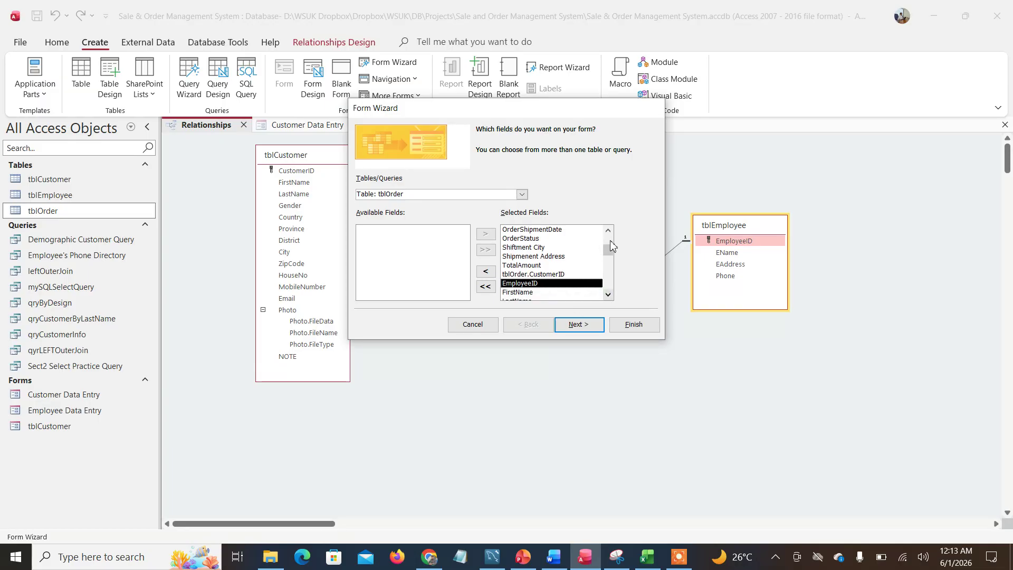
left_click_drag(608, 249, 608, 302)
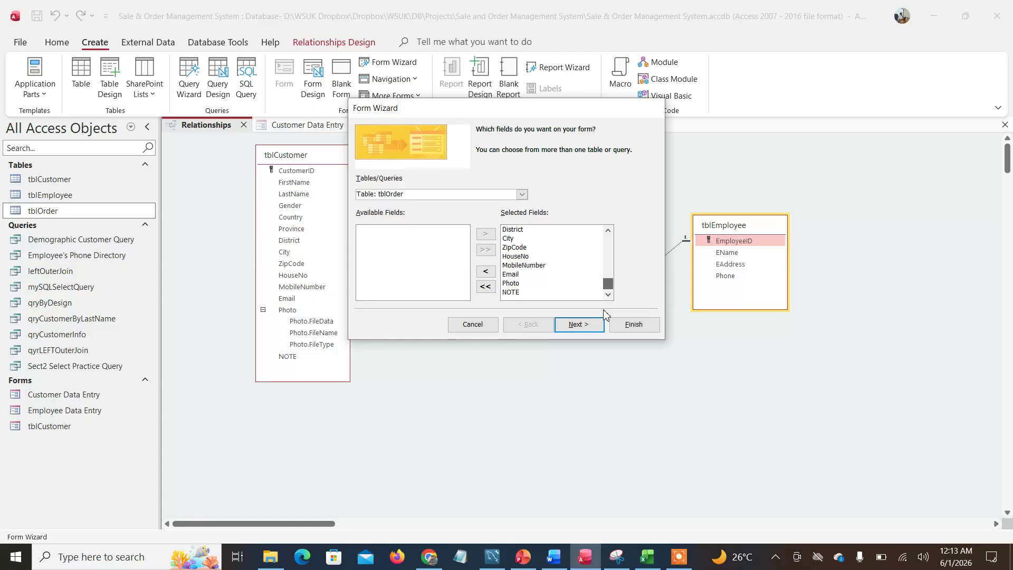
Keep the data viewed by tblCustomer as a form with subform, using the Datasheet layout for the subform.
left_click(589, 325)
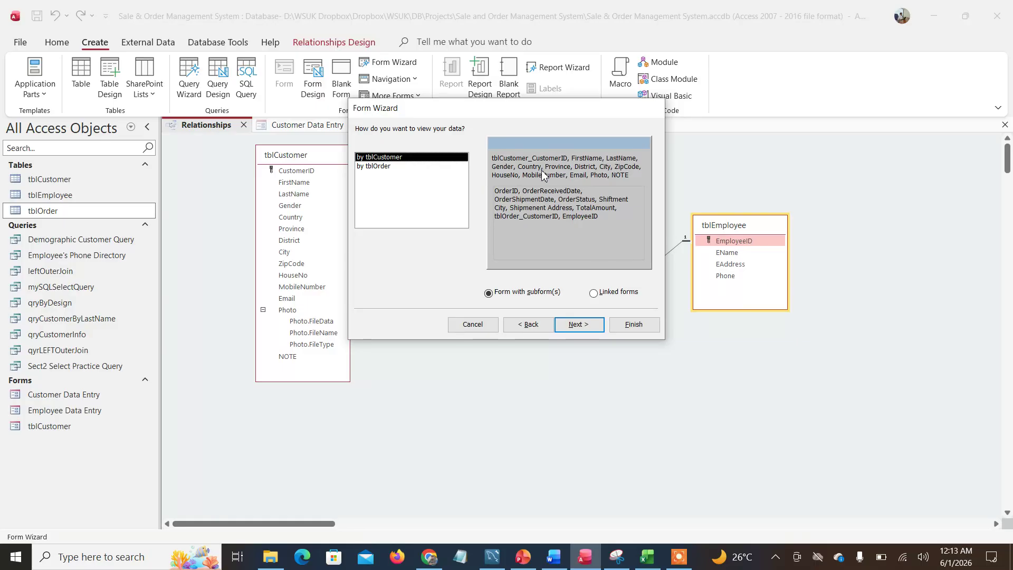
left_click(593, 328)
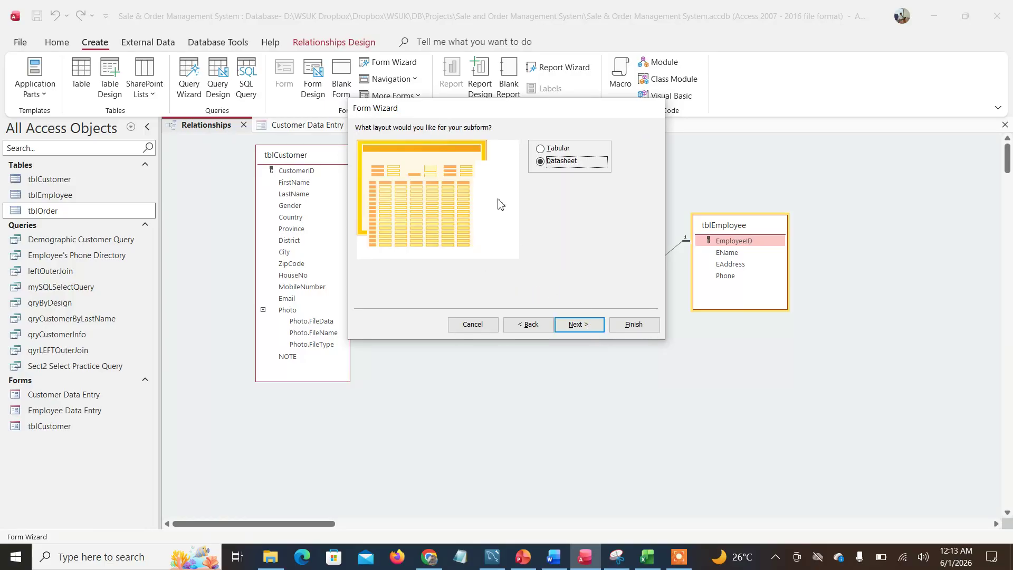
left_click(579, 324)
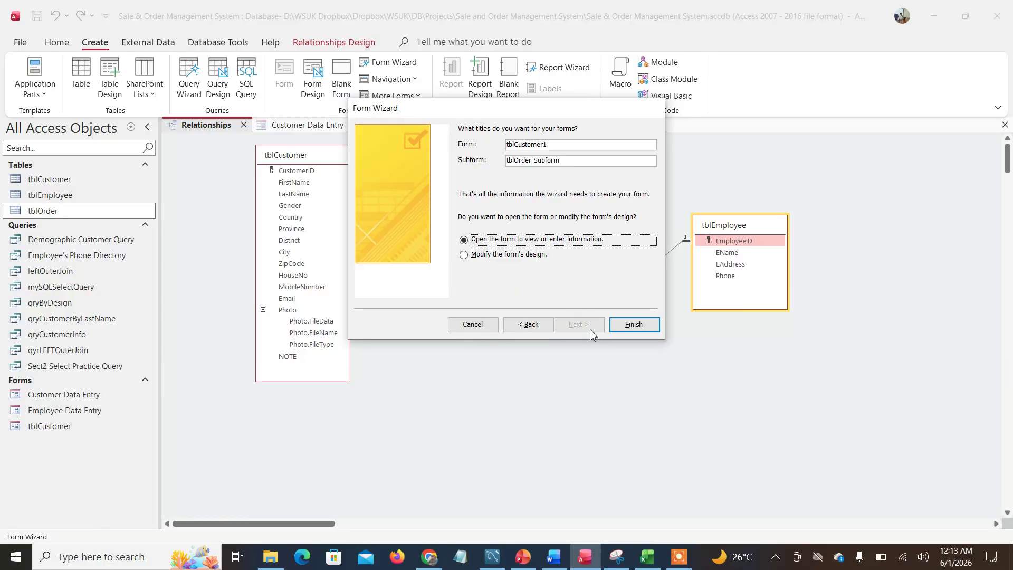
Title the main form "Customer Order Managment Interface".
left_click(518, 144)
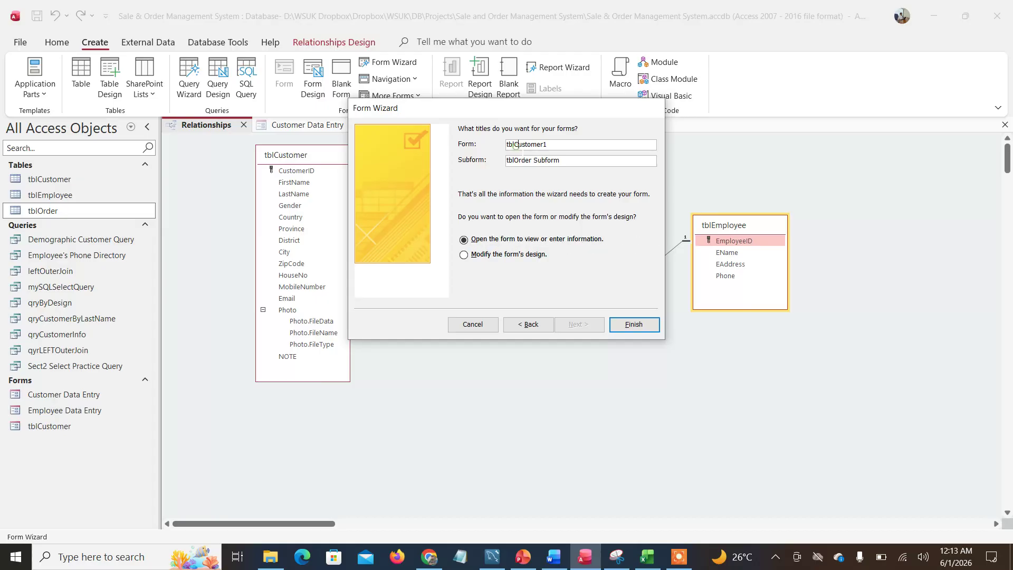
key("BackSpace")
key("BackSpace")
key("BackSpace")
left_click(539, 145)
key("BackSpace")
type("Managmen")
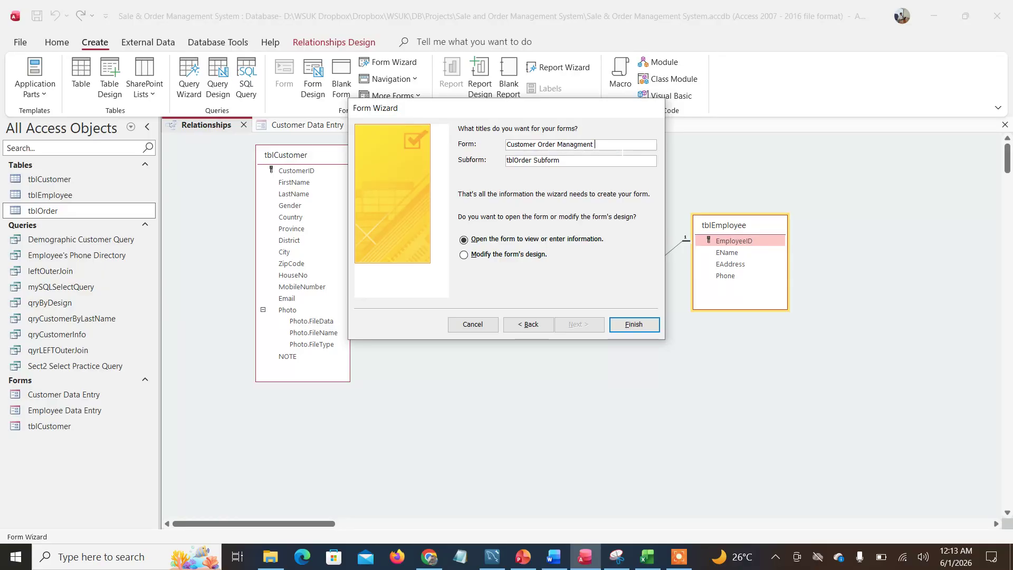
type("terface")
Title the subform "Order Details" and finish the wizard to open the form.
double_click(545, 160)
key("BackSpace")
key("Home")
key("Delete")
key("Delete")
key("Delete")
type("Details")
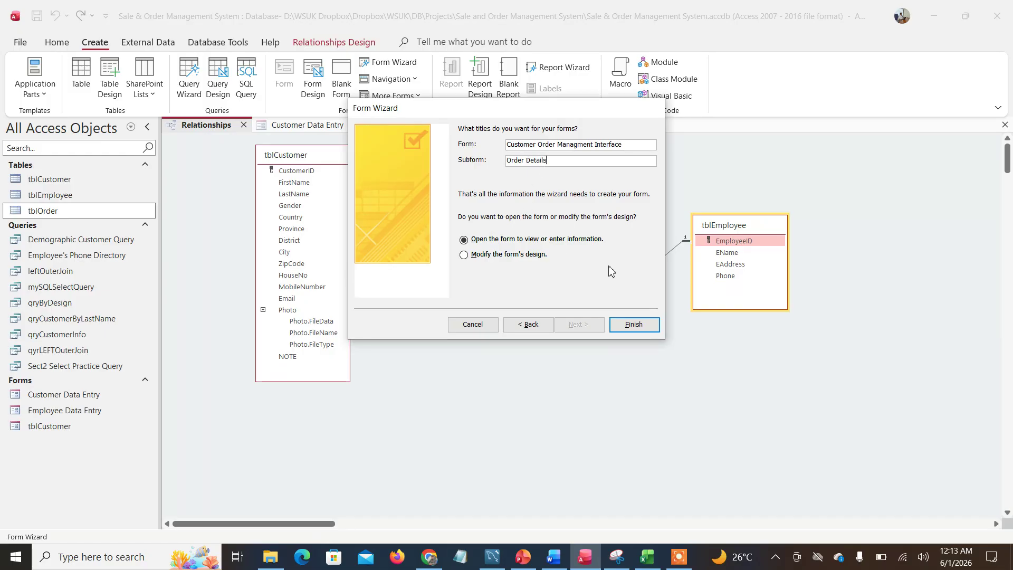
left_click(643, 330)
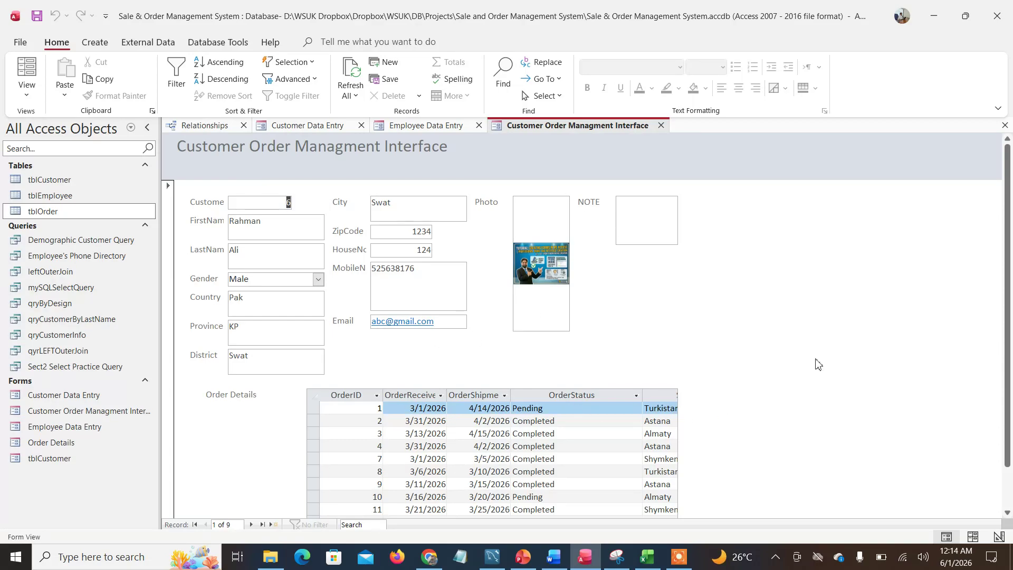
Examine the first customer's details and the related orders in the Order Details subform.
mouse_move(1007, 259)
left_mouse_down()
mouse_move(1002, 311)
mouse_move(1007, 247)
left_mouse_up()
left_click_drag(1007, 323, 993, 405)
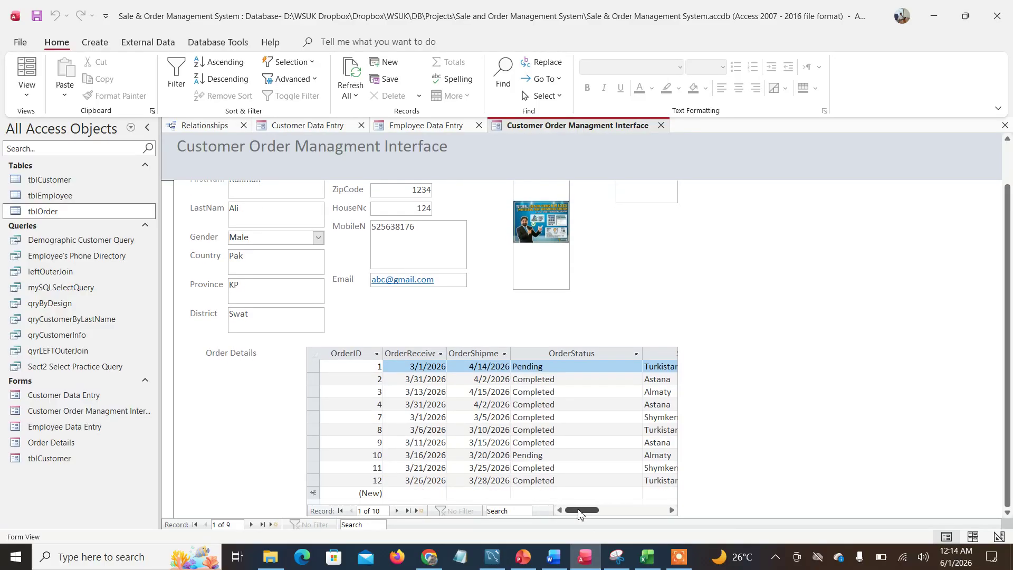
left_click_drag(581, 511, 543, 510)
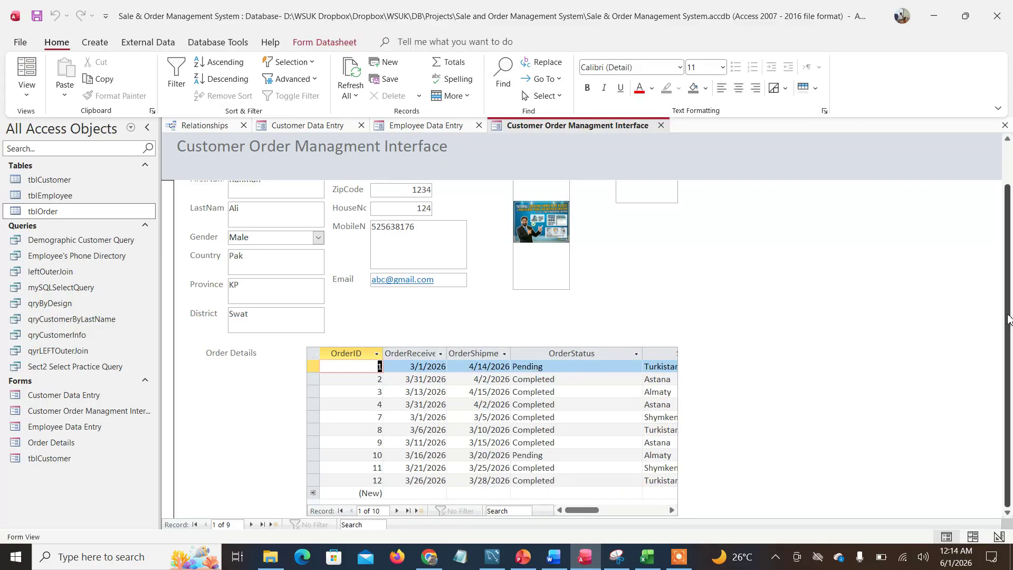
left_click_drag(1008, 318, 1008, 252)
left_click(285, 203)
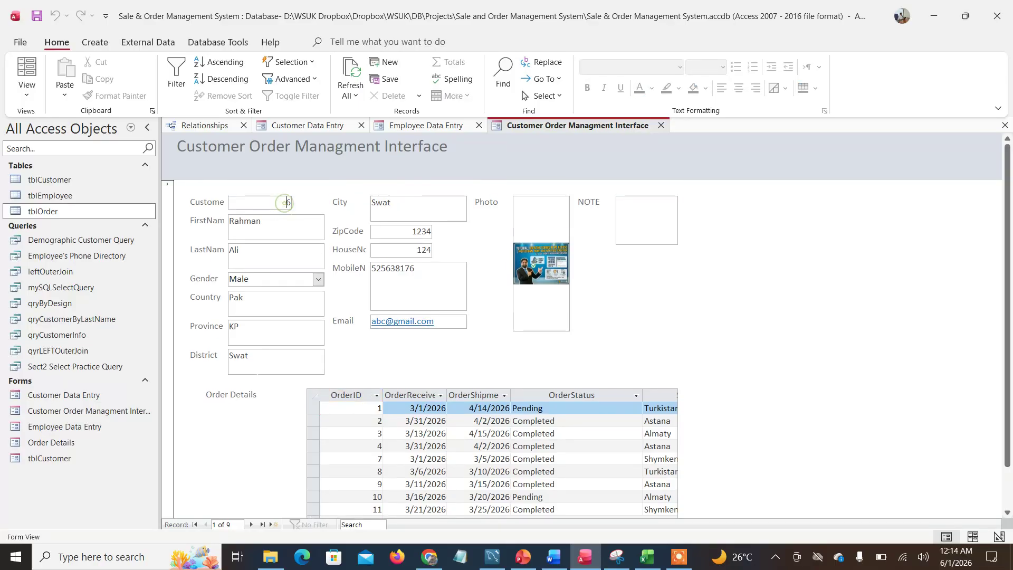
Browse the customers and their orders one by one up to the blank new record, and return to the last customer.
left_click(251, 524)
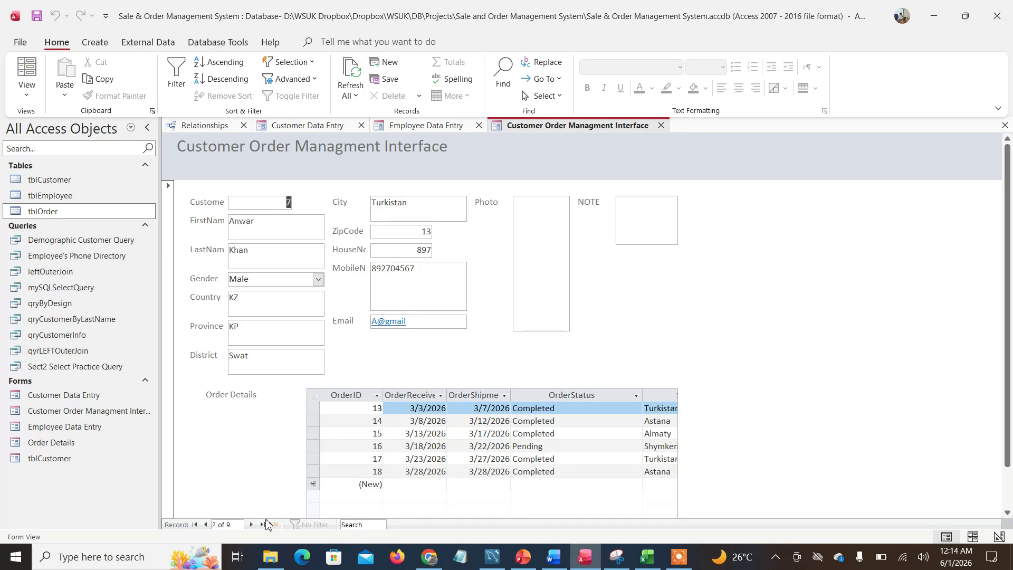
left_click(252, 524)
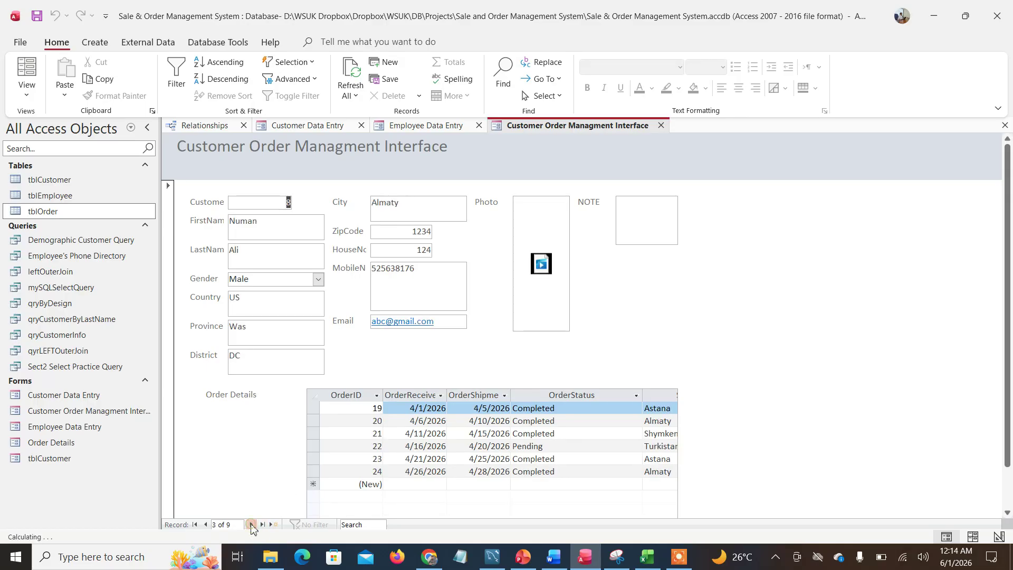
left_click(252, 524)
left_click(252, 524)
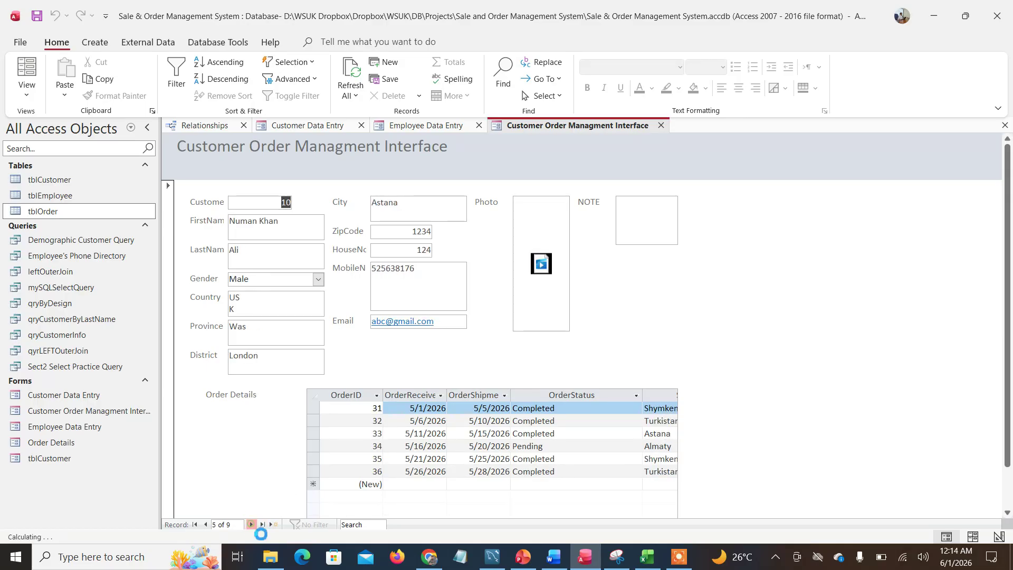
left_click(252, 524)
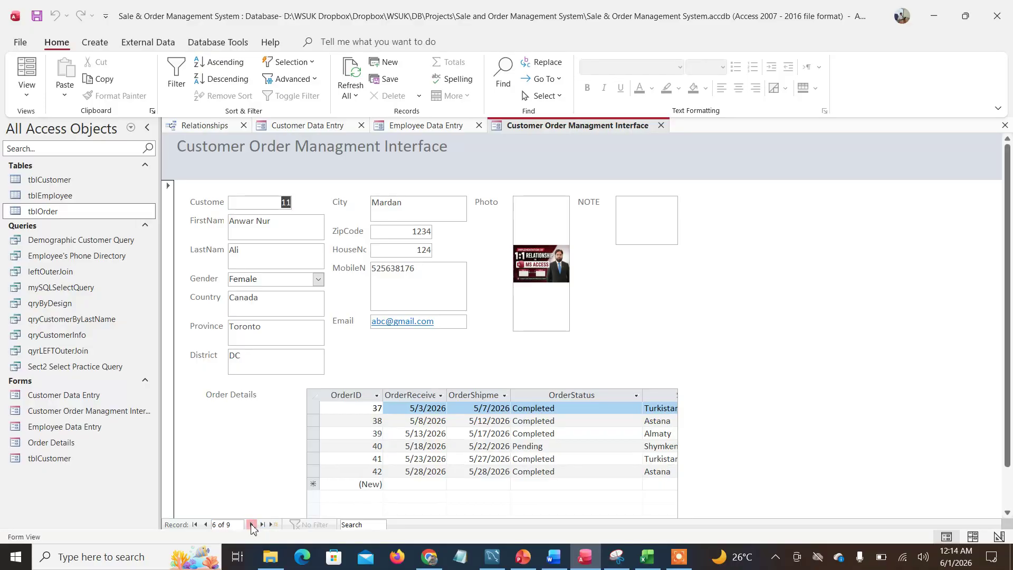
left_click(252, 524)
left_click(252, 524)
left_click(252, 524)
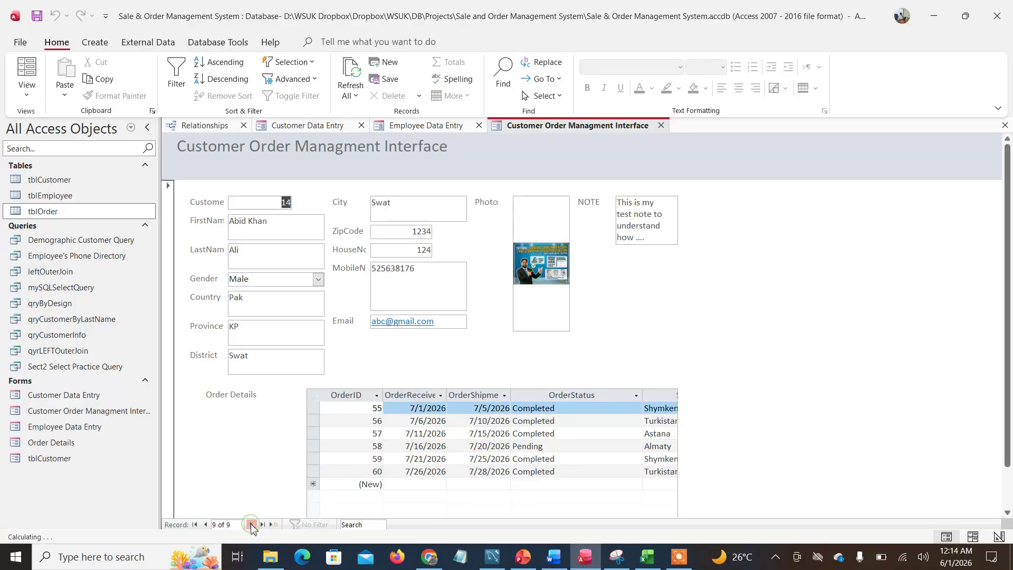
left_click(252, 525)
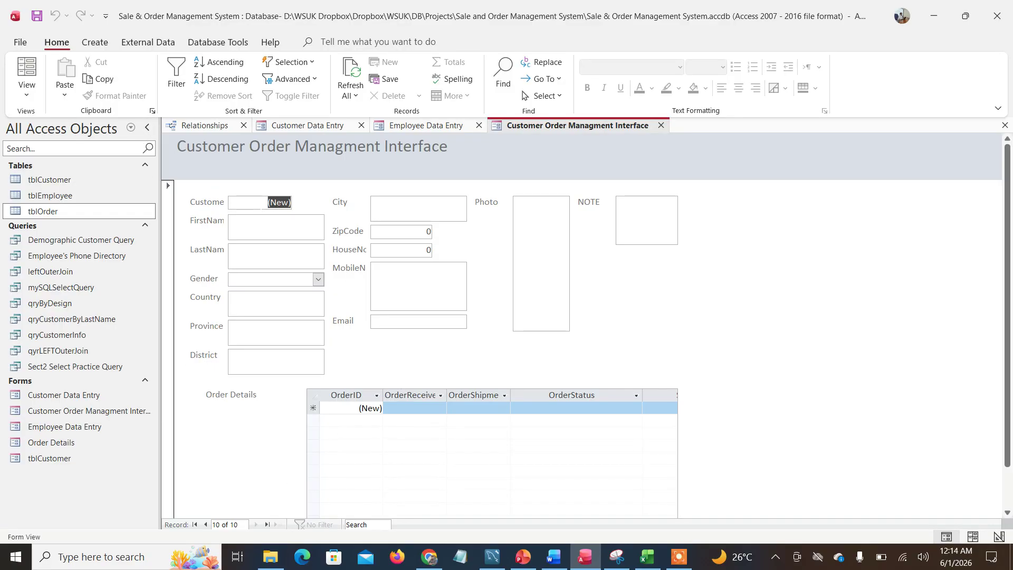
left_click(254, 200)
left_click(206, 524)
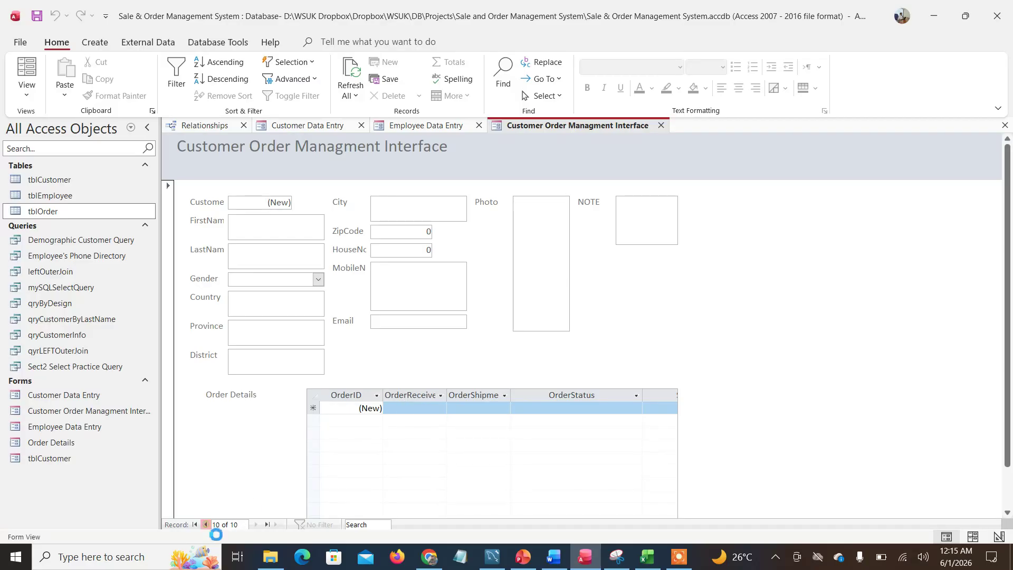
left_click(281, 202)
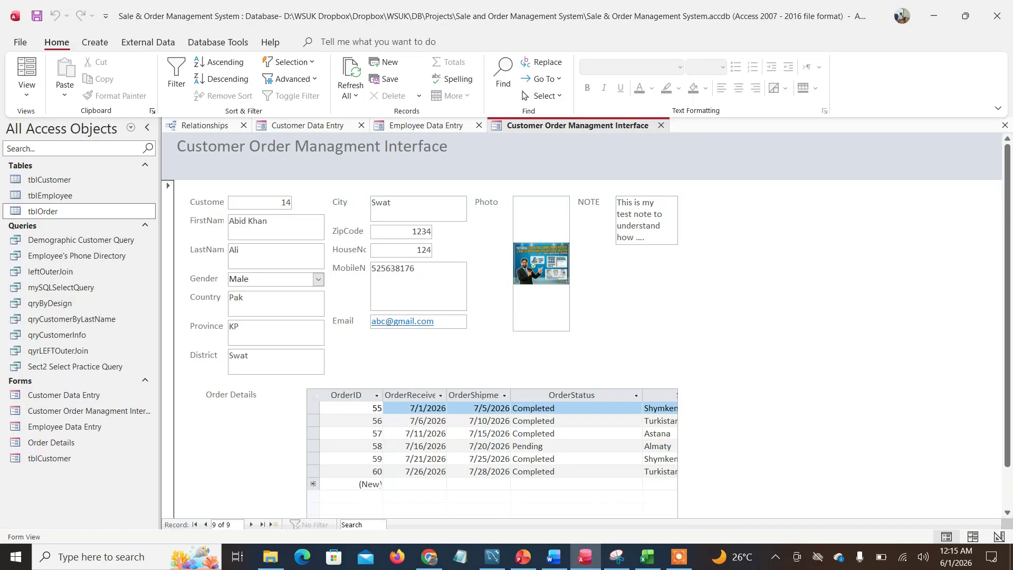
Examine the blank new order row in the last customer's Order Details subform and return to the last existing order.
left_click(372, 484)
left_click(406, 486)
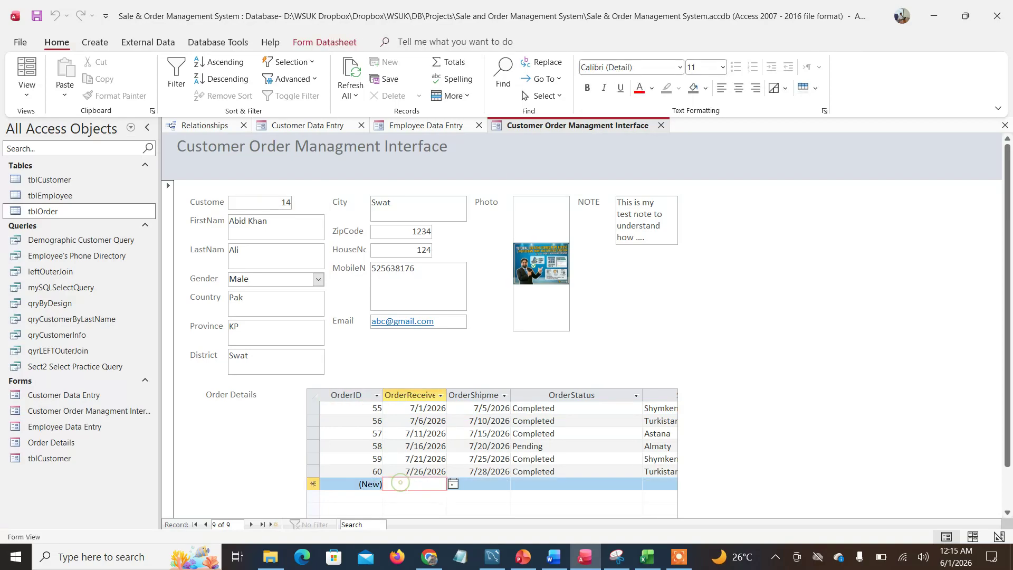
left_click(492, 484)
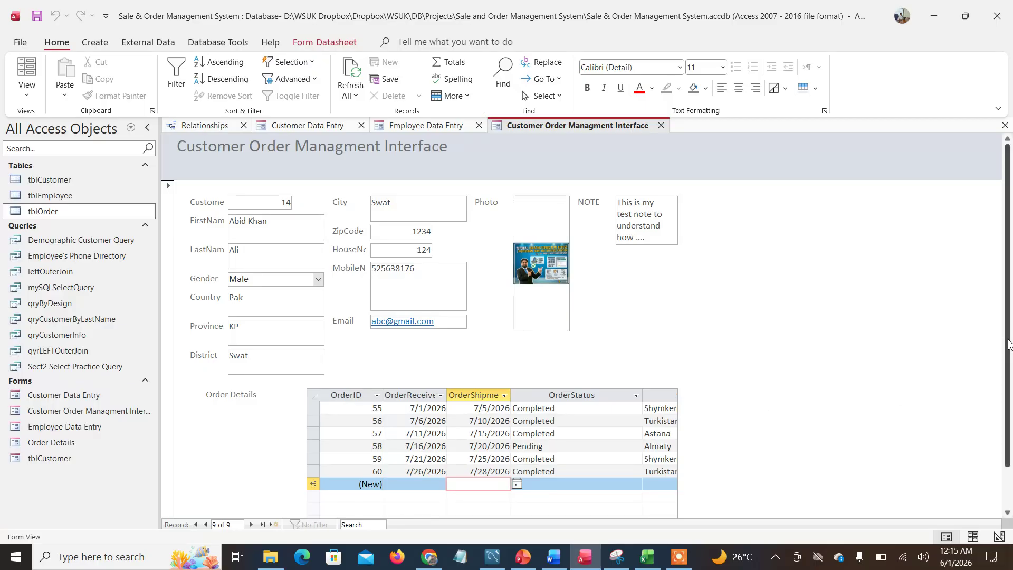
left_click_drag(1007, 348, 986, 470)
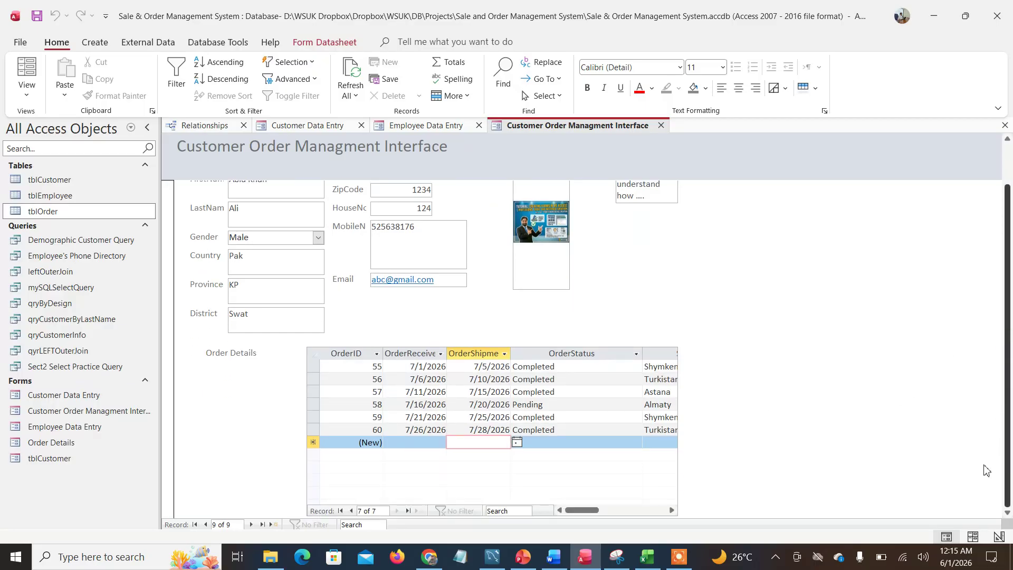
left_click(408, 511)
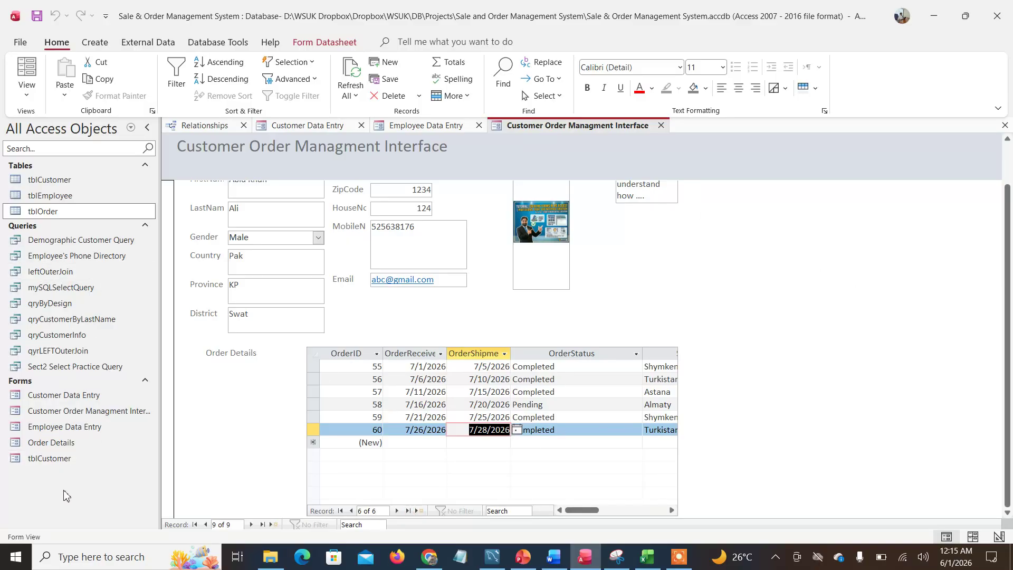
Start a new form with the Form Wizard and add all fields from tblEmployee and tblOrder.
left_click(95, 42)
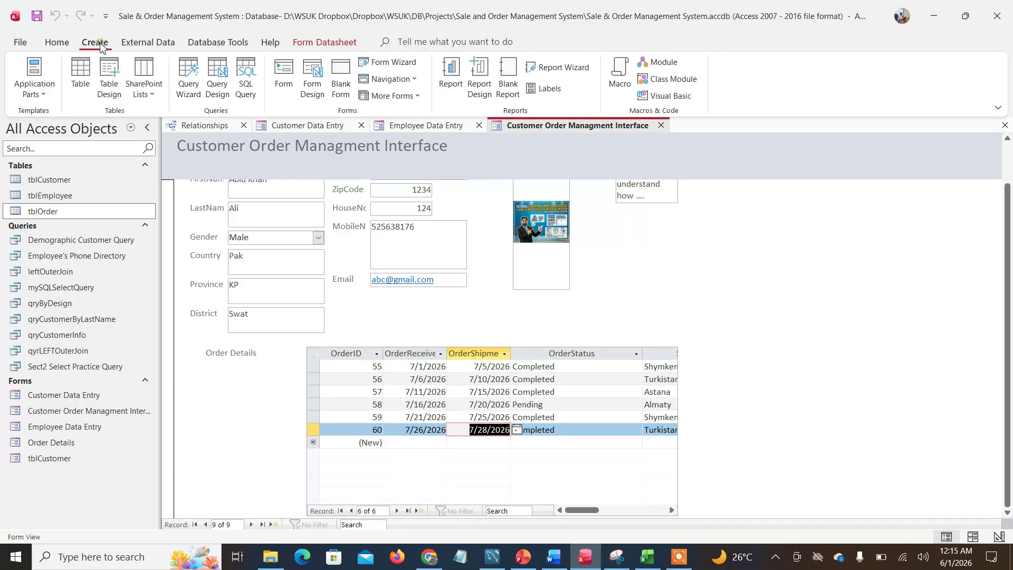
left_click(410, 64)
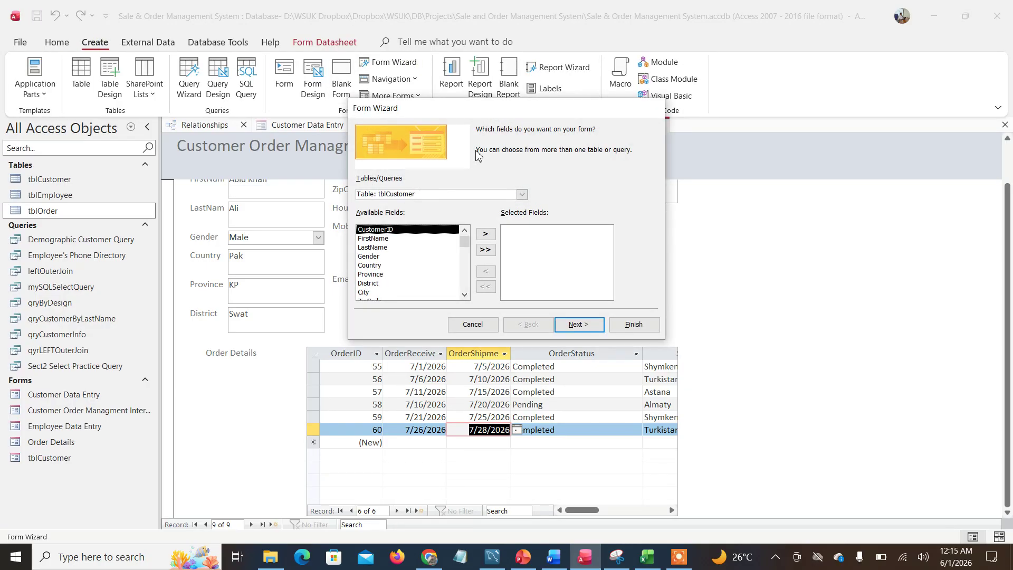
left_click(522, 194)
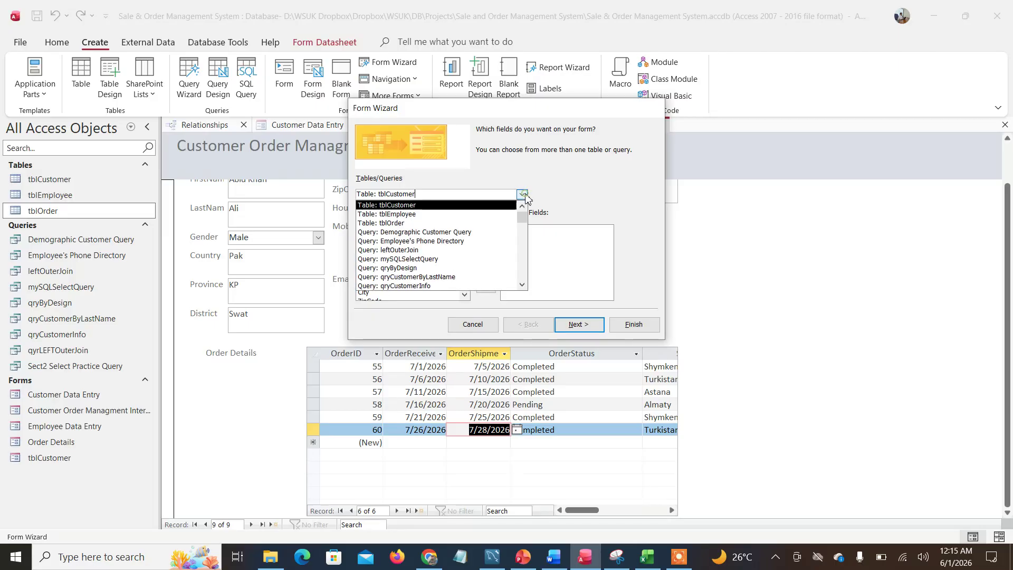
left_click(431, 214)
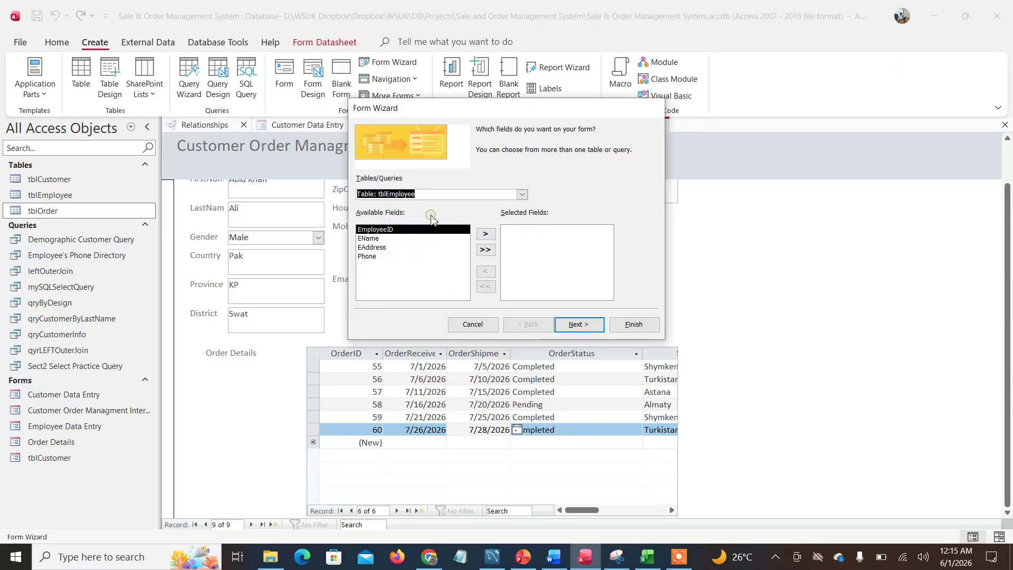
left_click(485, 250)
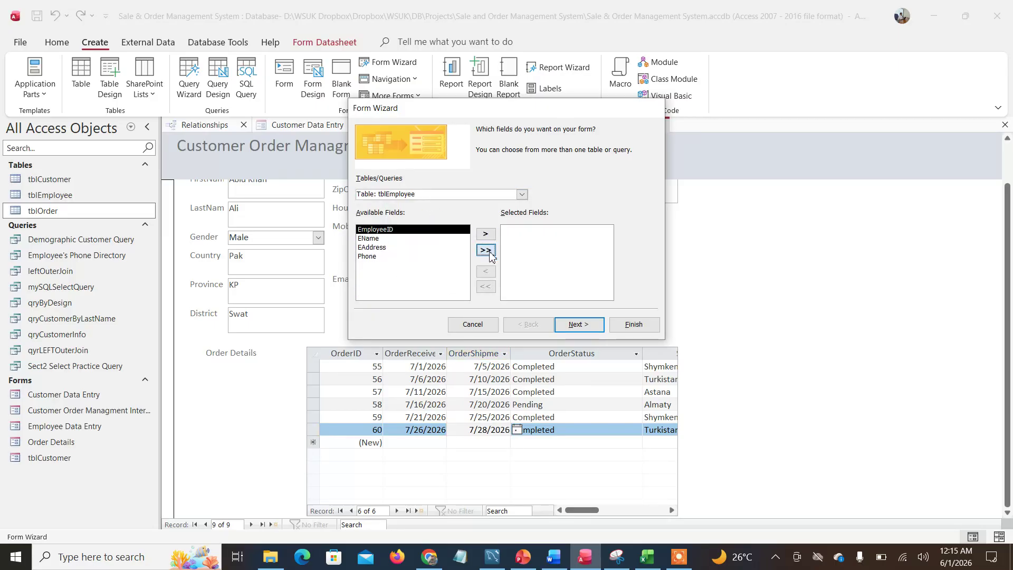
left_click(522, 194)
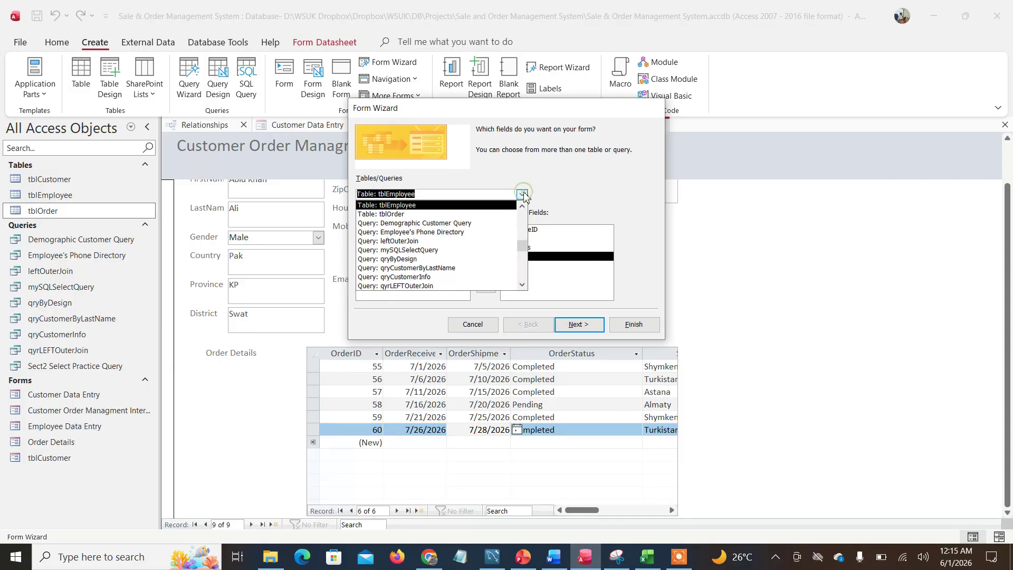
left_click(404, 215)
left_click(486, 251)
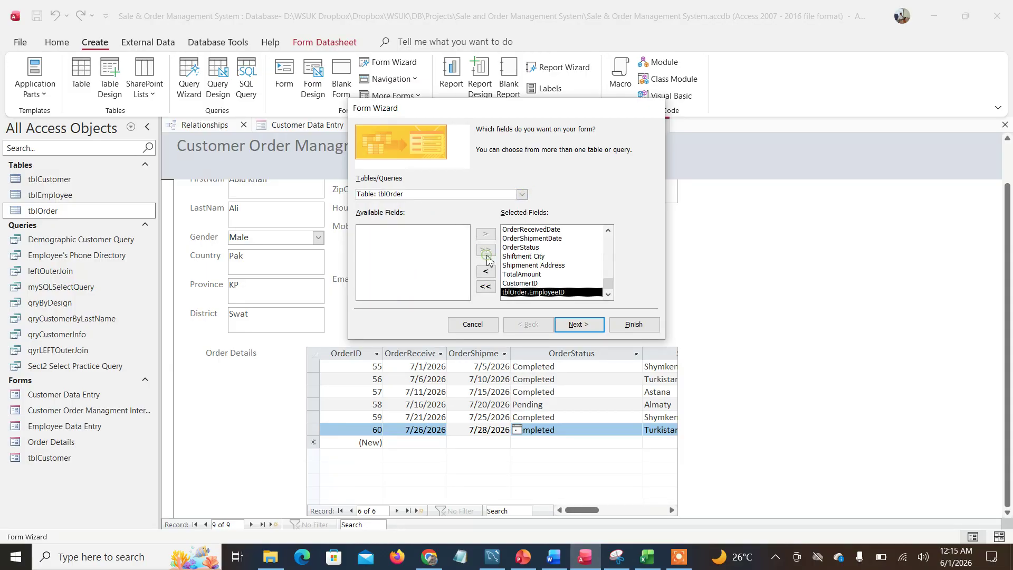
Organize the form data by tblEmployee as a form with subform, using the Datasheet layout for the subform.
left_click(578, 325)
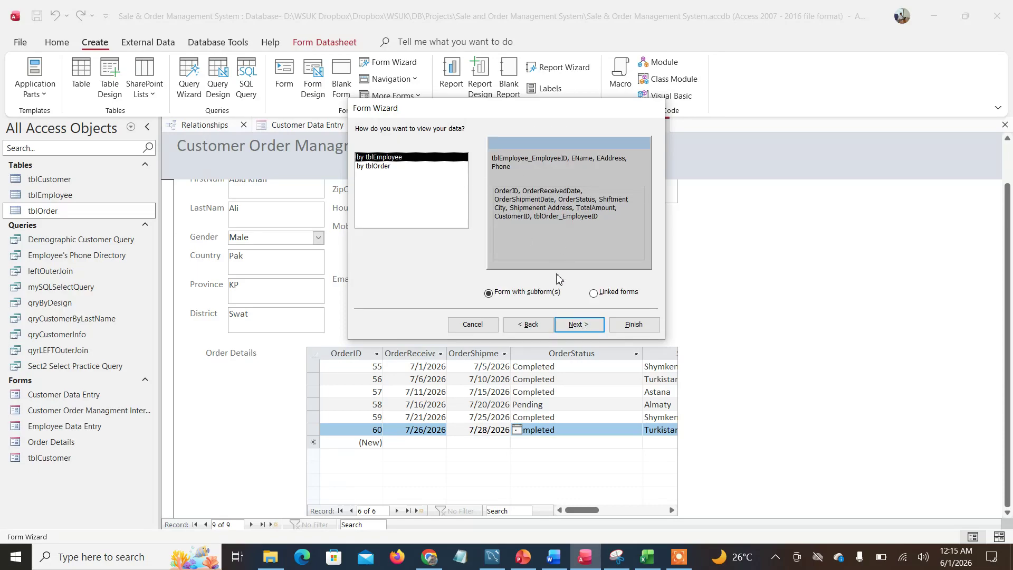
left_click(579, 324)
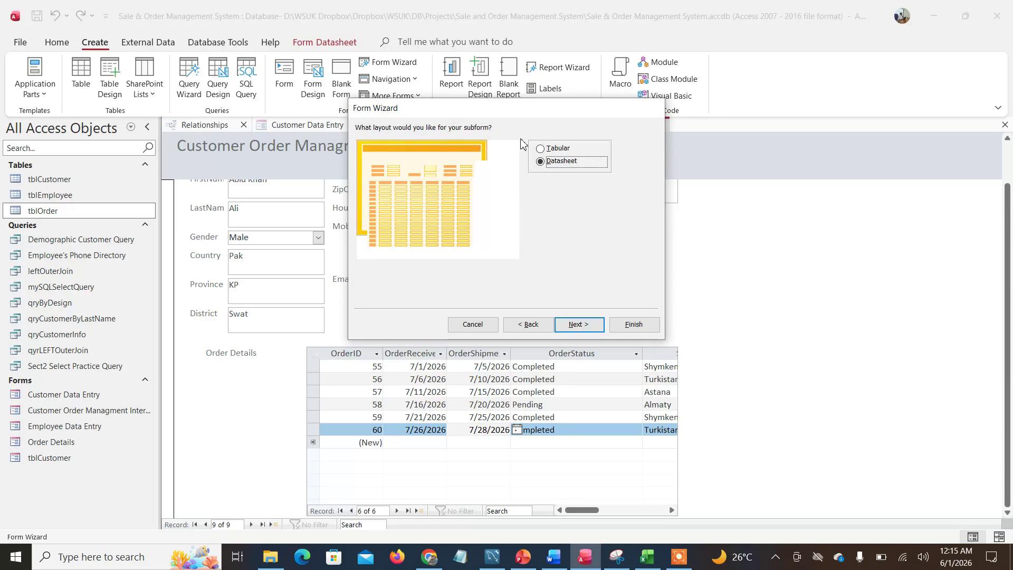
left_click(579, 323)
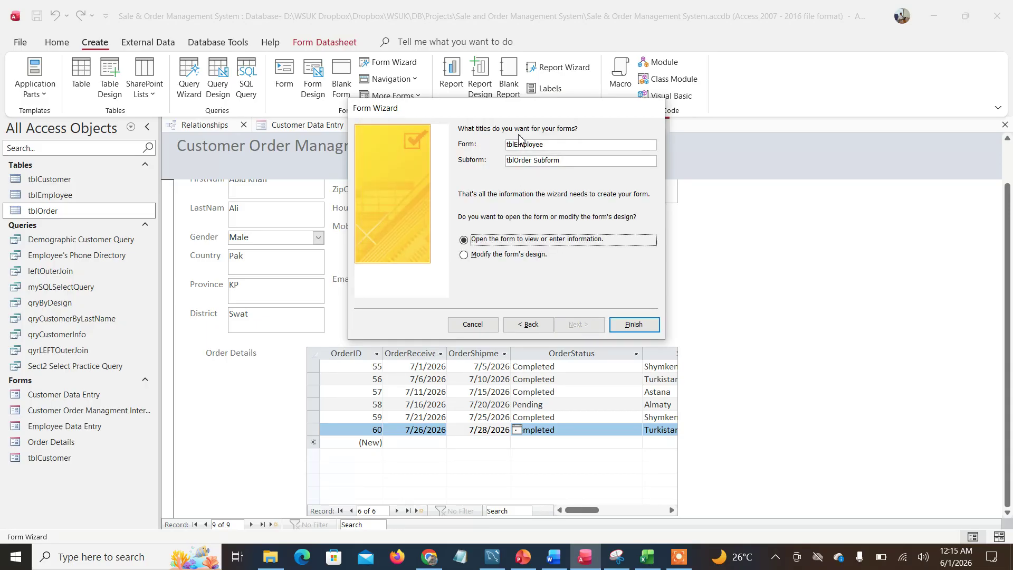
Title the main form "Employee Order Processing Interface".
left_click(516, 145)
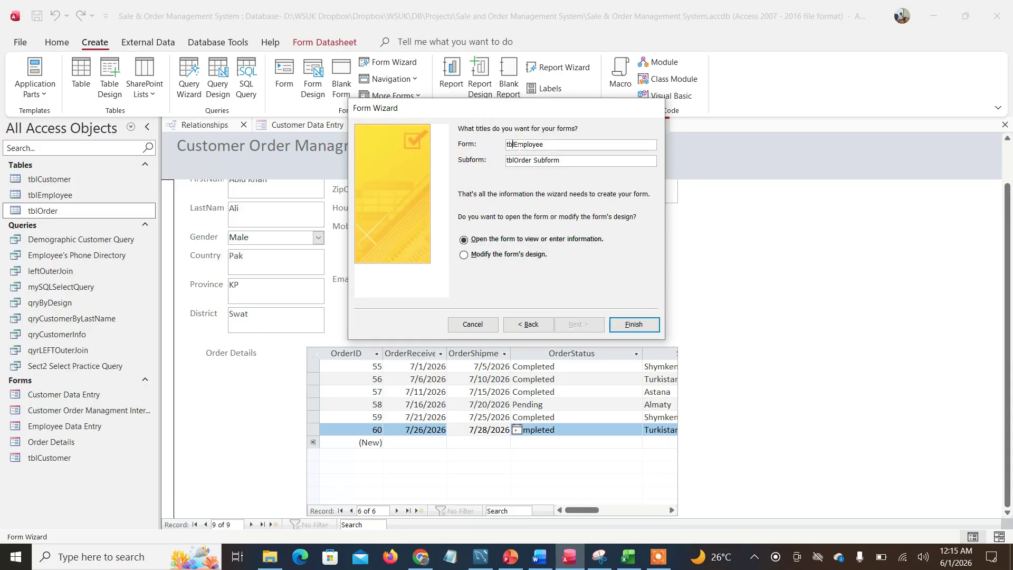
key("BackSpace")
key("BackSpace")
key("BackSpace")
type("Order Processing")
Try to finish the wizard with the subform titled "Order Details", without replacing any existing form.
double_click(546, 160)
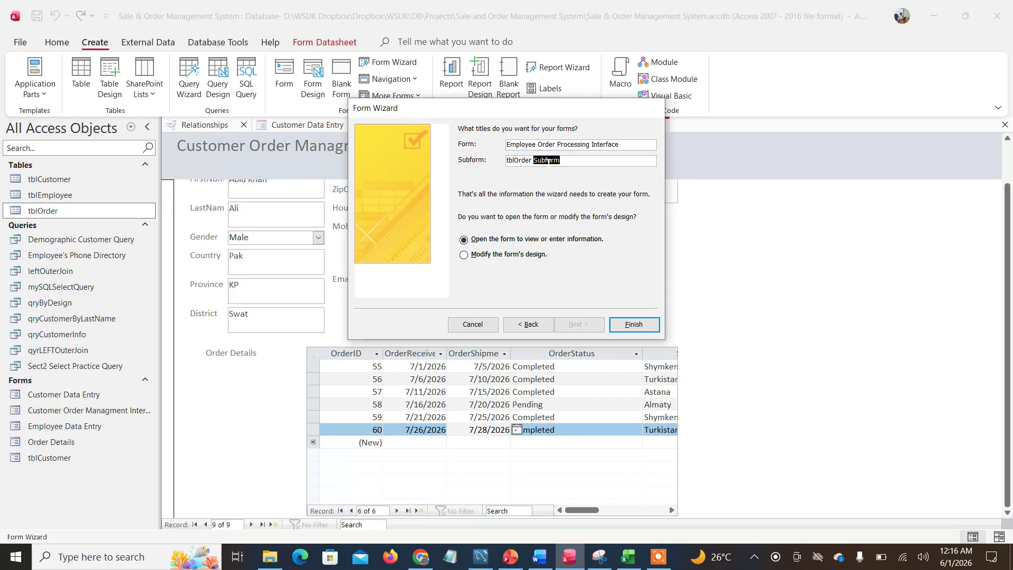
key("BackSpace")
key("BackSpace")
key("BackSpace")
key("BackSpace")
type("Det")
left_click(649, 324)
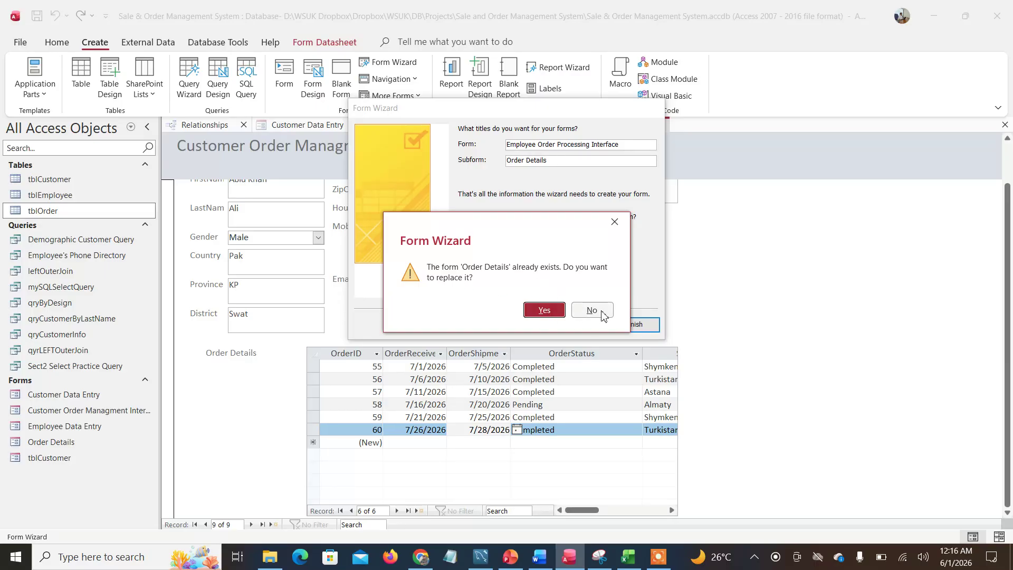
left_click(613, 222)
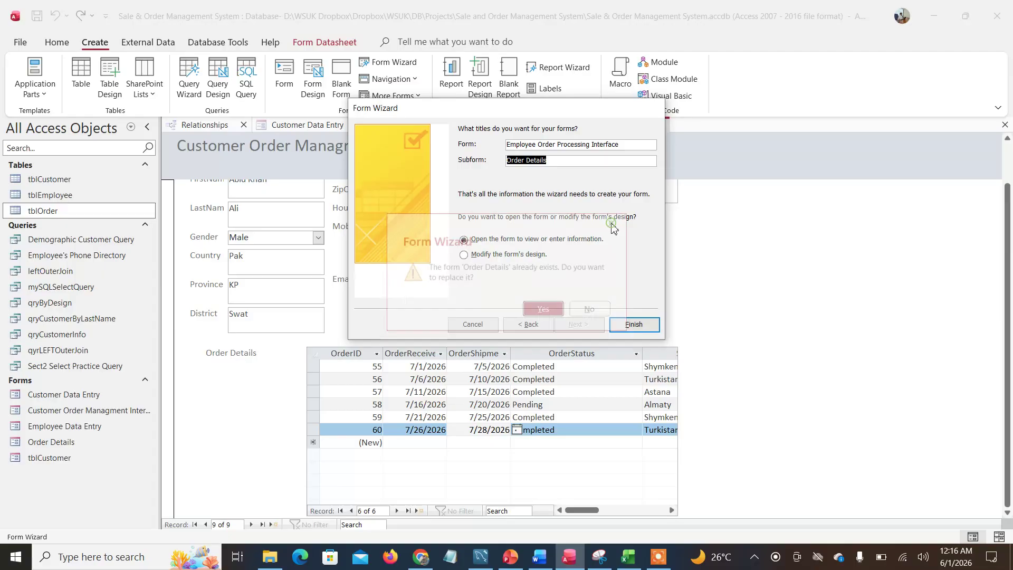
Change the subform title to "Order Information" and finish the wizard to open the form.
double_click(541, 163)
type("I")
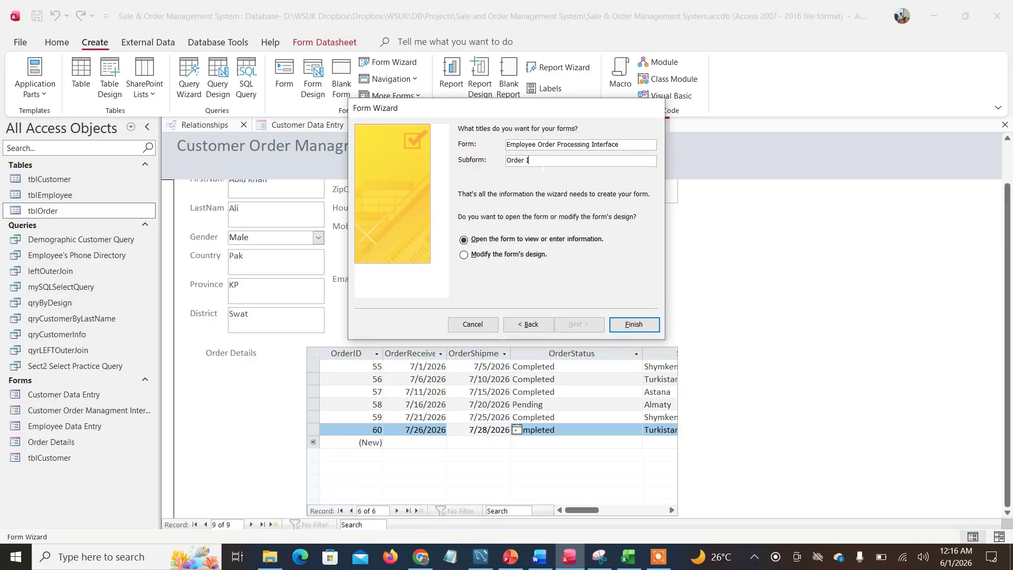
type("nformation")
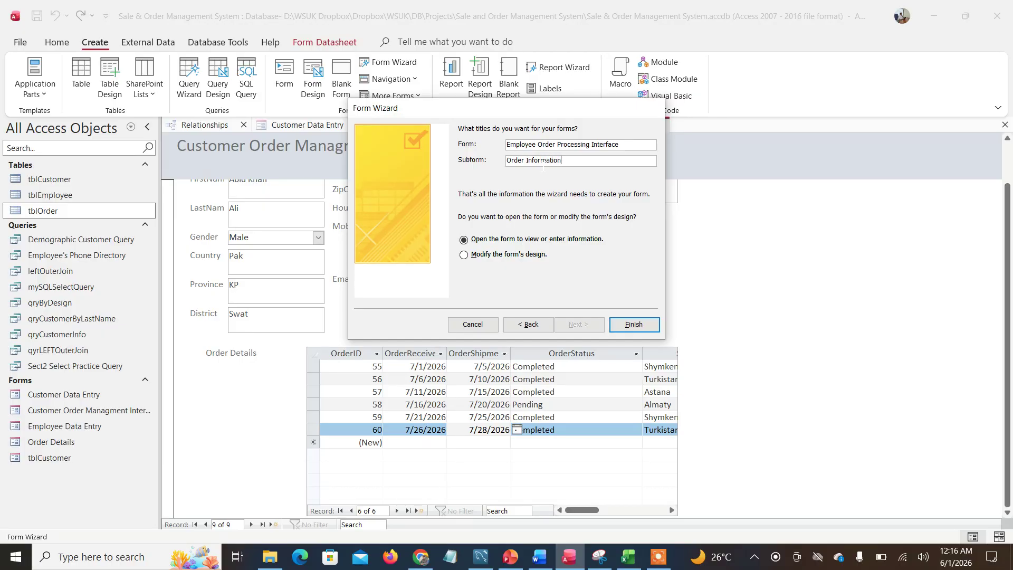
left_click(642, 329)
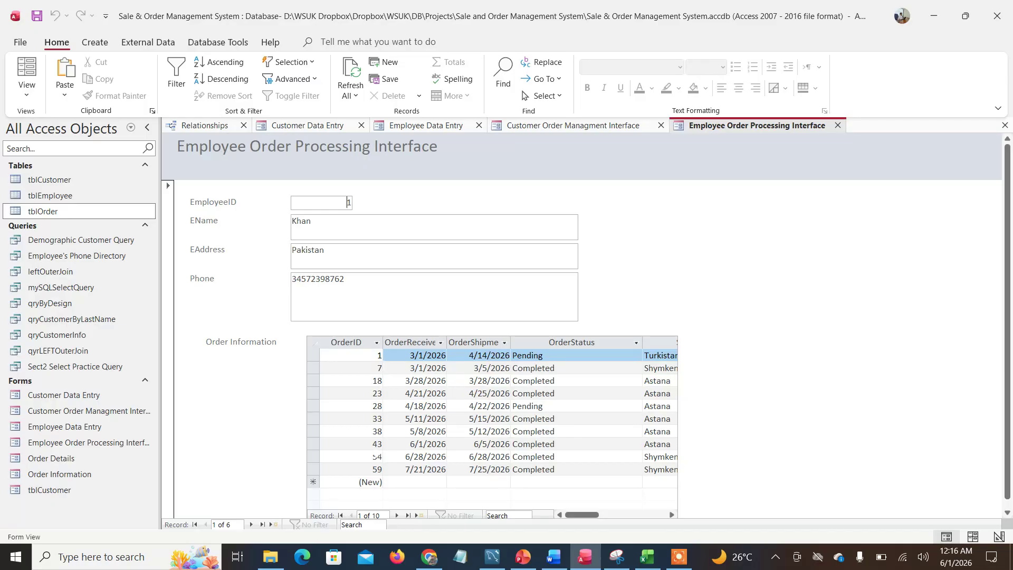
Browse the employees and their related orders from the first employee up to the fourth.
left_click_drag(600, 518, 482, 515)
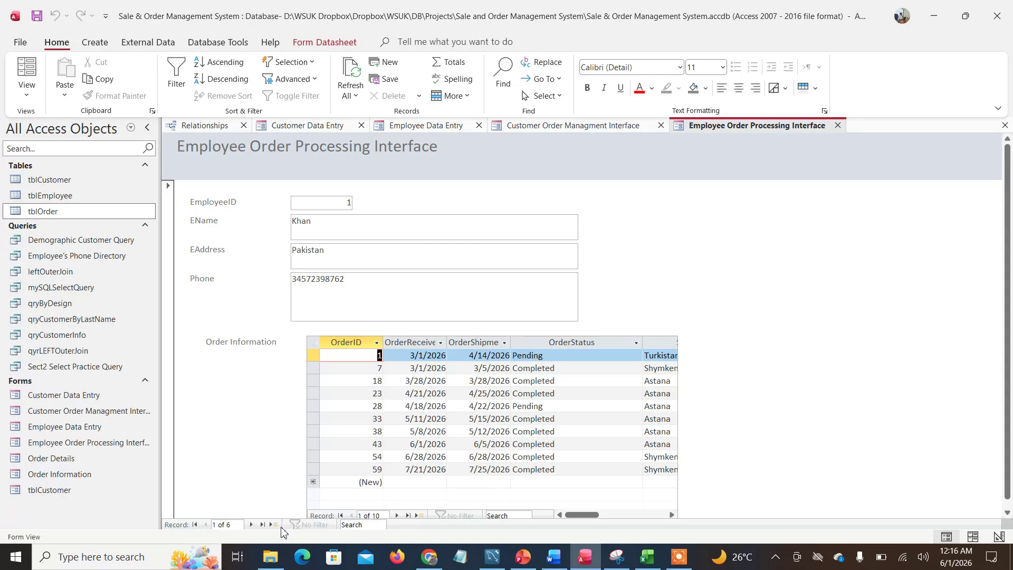
left_click(251, 524)
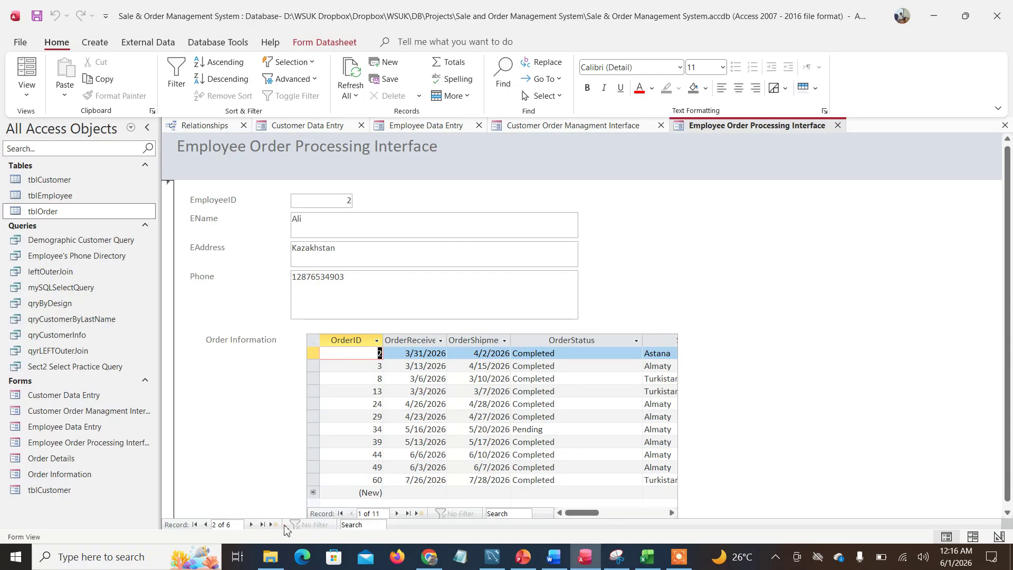
left_click(251, 524)
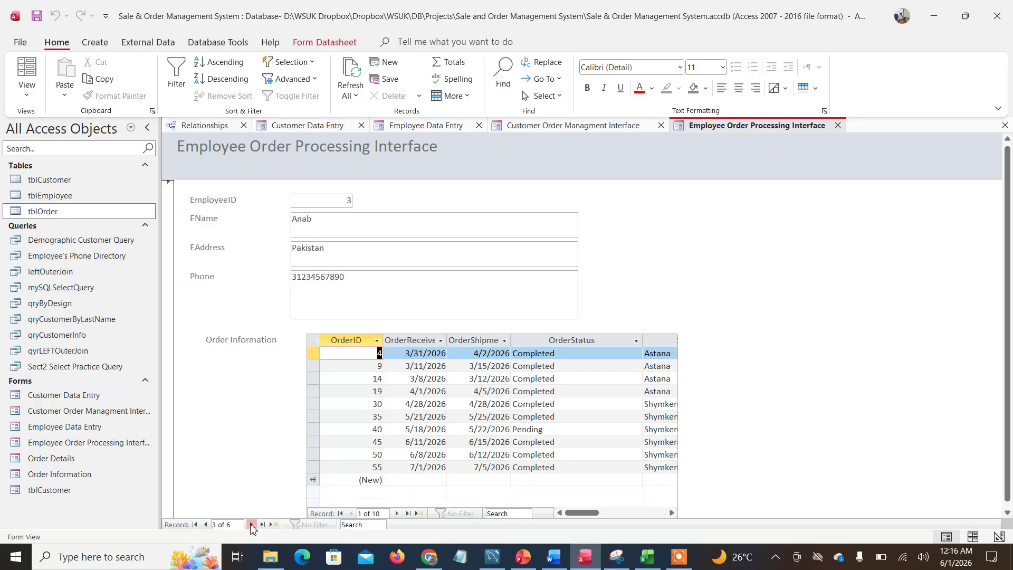
left_click(251, 524)
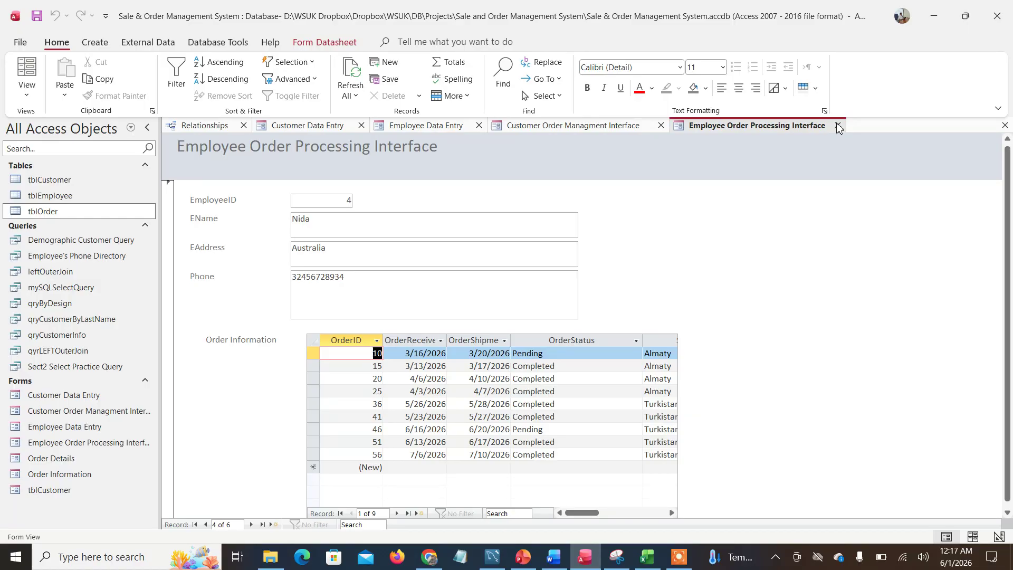
Start another form with the Form Wizard using all fields from tblOrder and the Columnar layout.
left_click(104, 43)
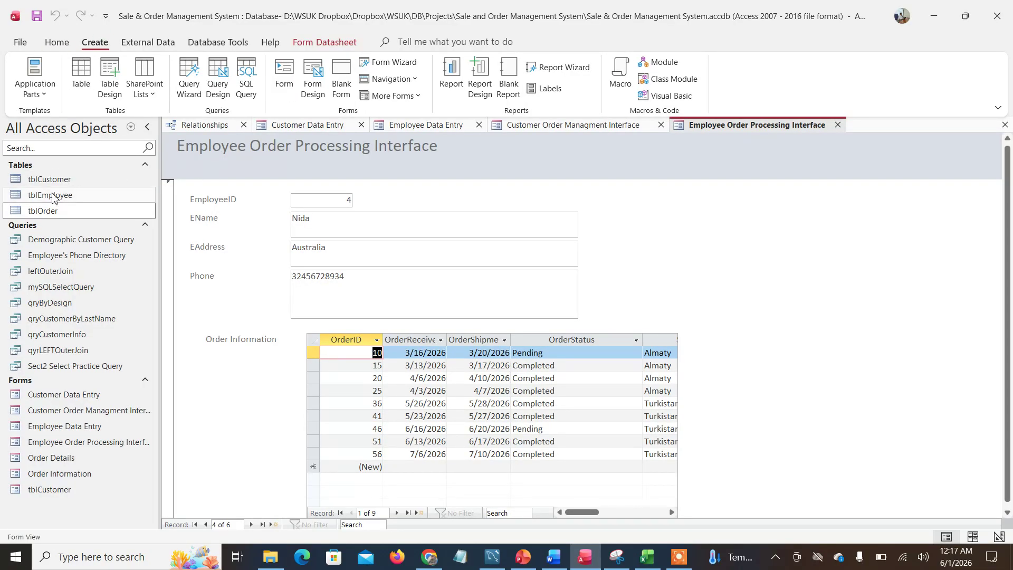
left_click(412, 64)
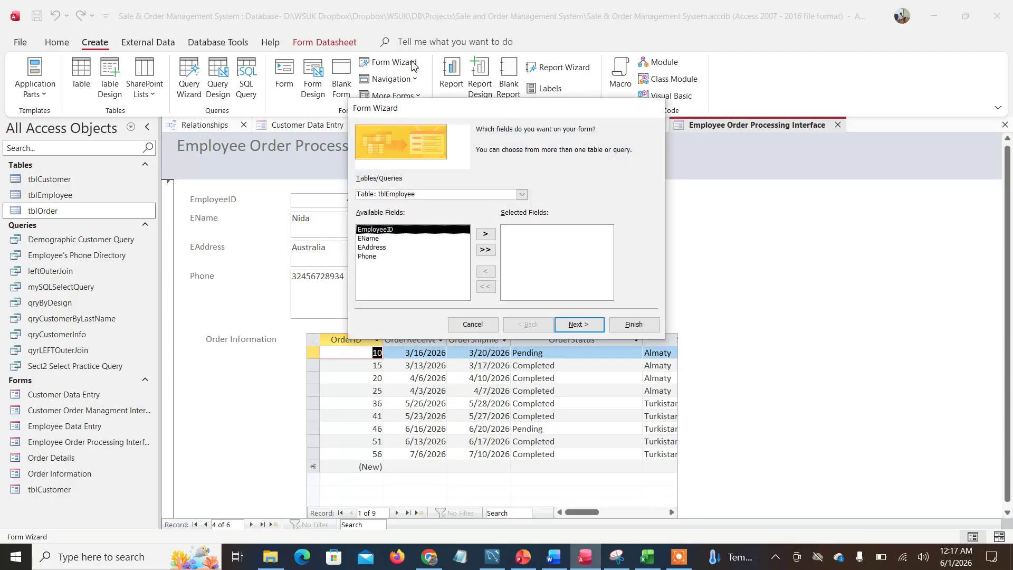
left_click(521, 194)
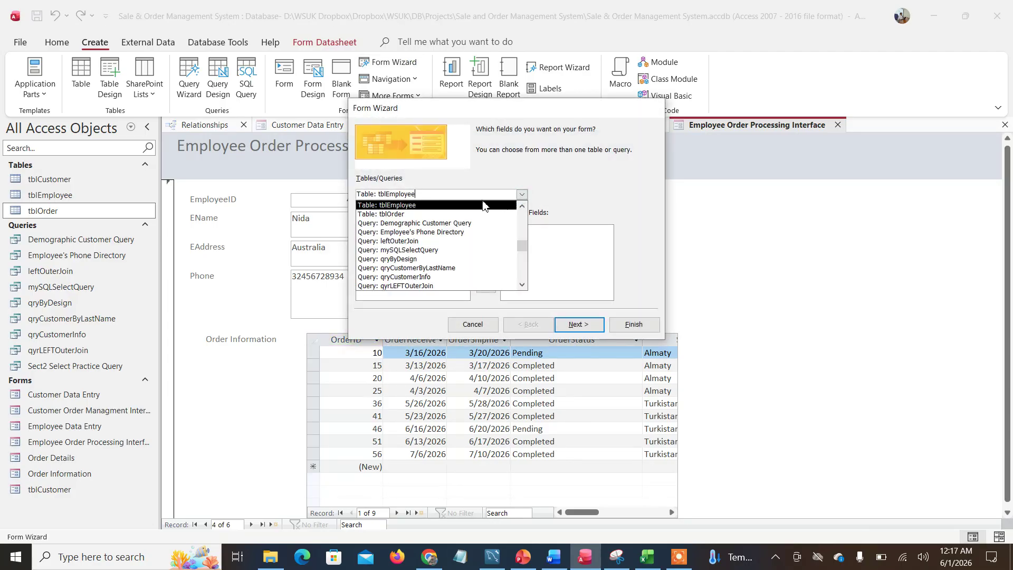
left_click(483, 214)
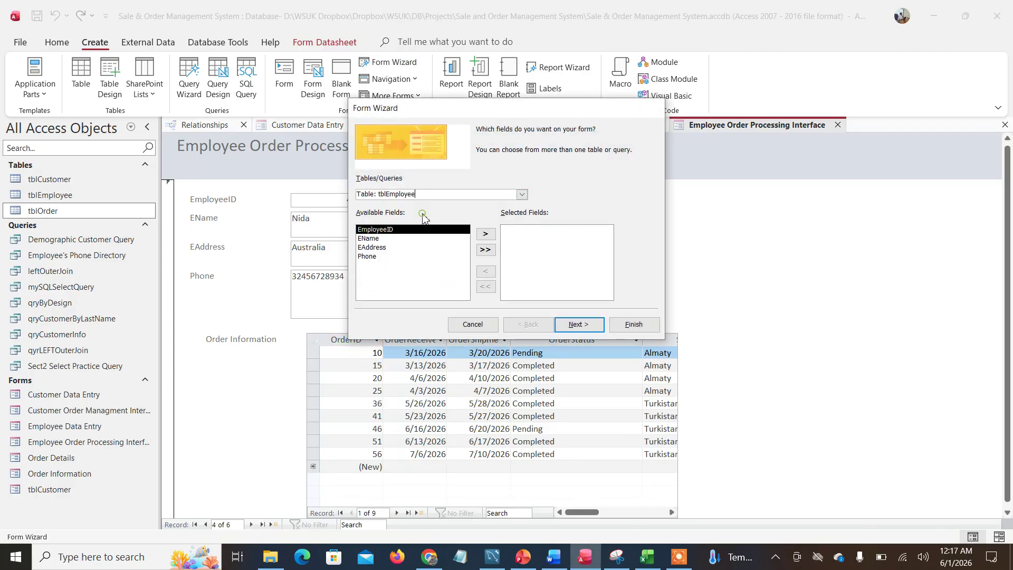
left_click(485, 249)
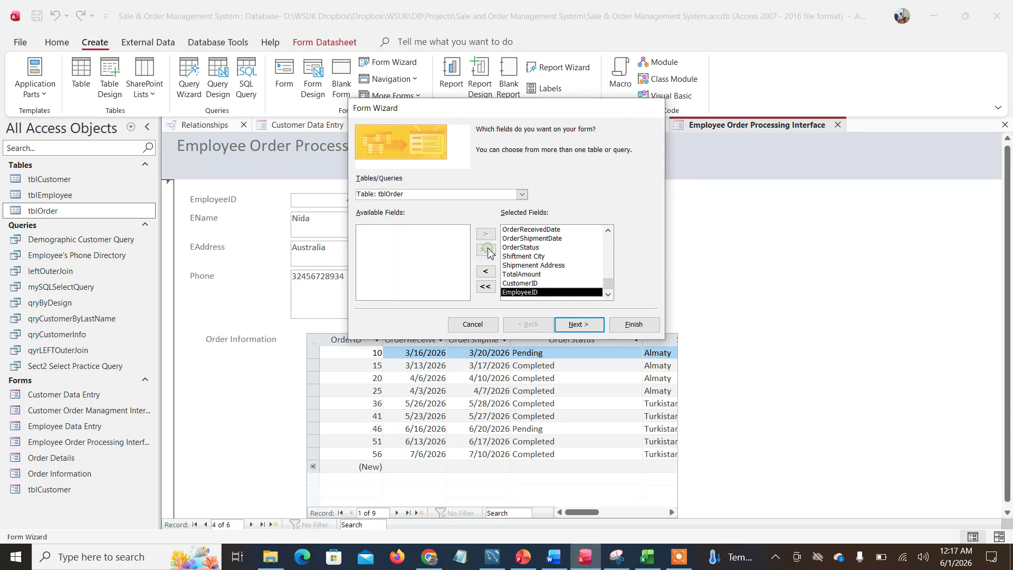
left_click(592, 332)
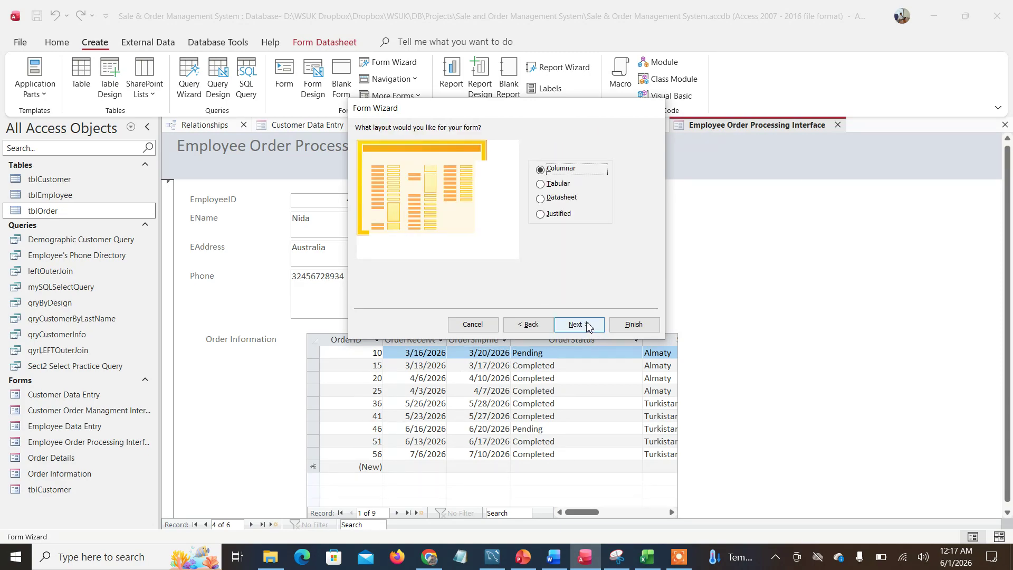
left_click(592, 331)
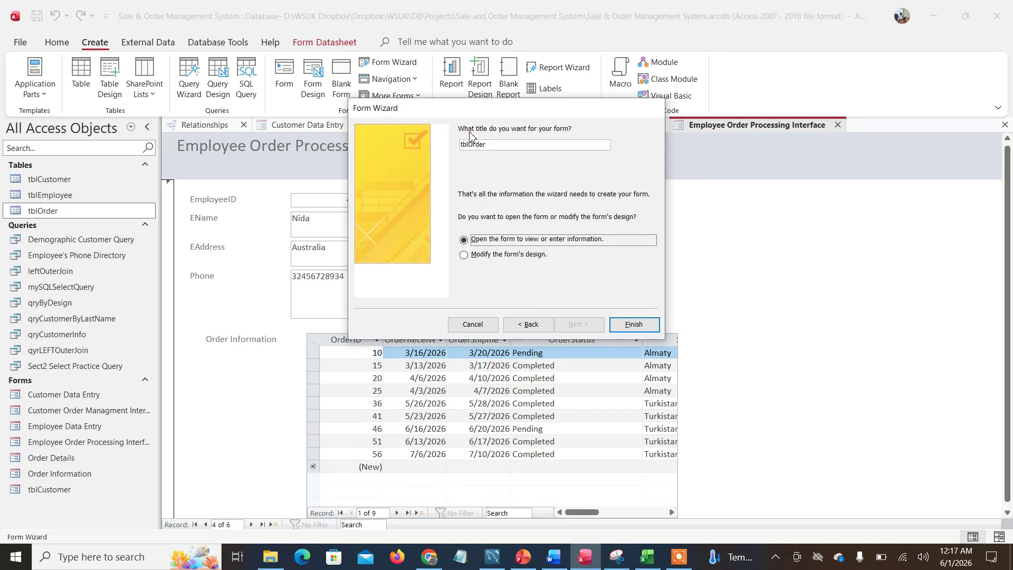
Title the form "Order Data Entry" and finish the wizard to open it.
left_click(468, 144)
key("BackSpace")
key("BackSpace")
key("BackSpace")
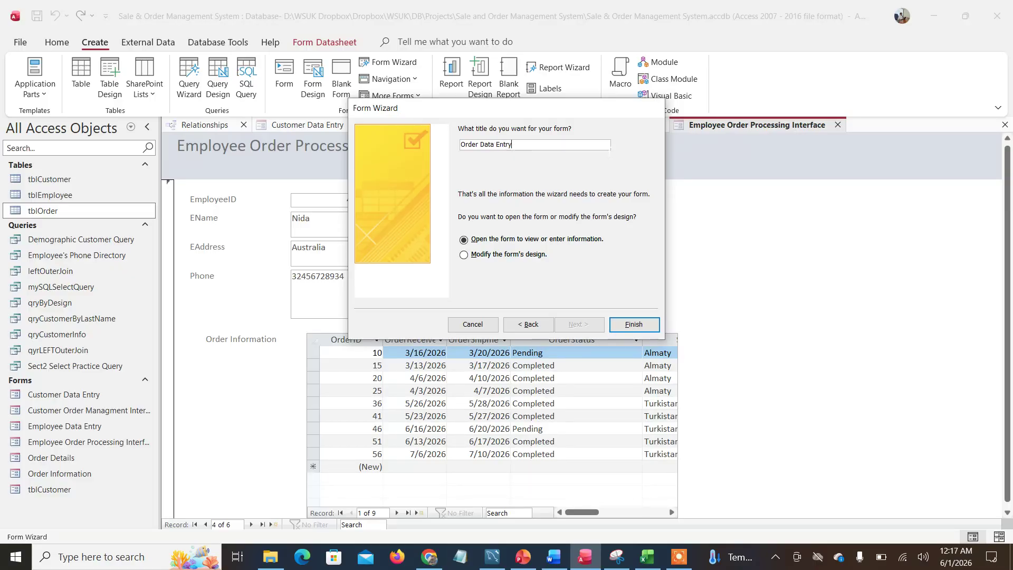
left_click(633, 324)
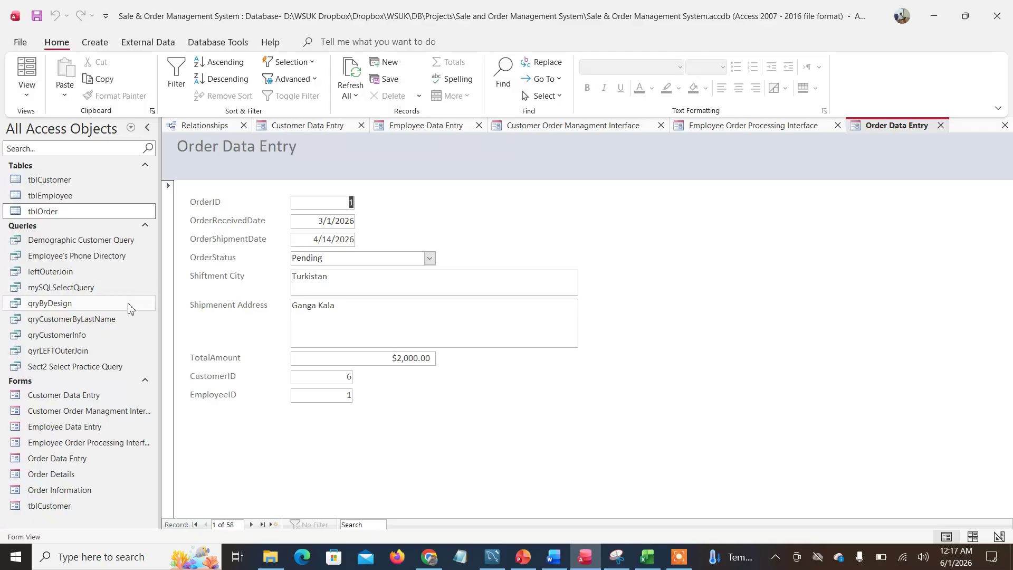
Review the Customer Data Entry, Employee Data Entry, Customer Order Managment Interface and Employee Order Processing Interface forms in turn.
double_click(80, 401)
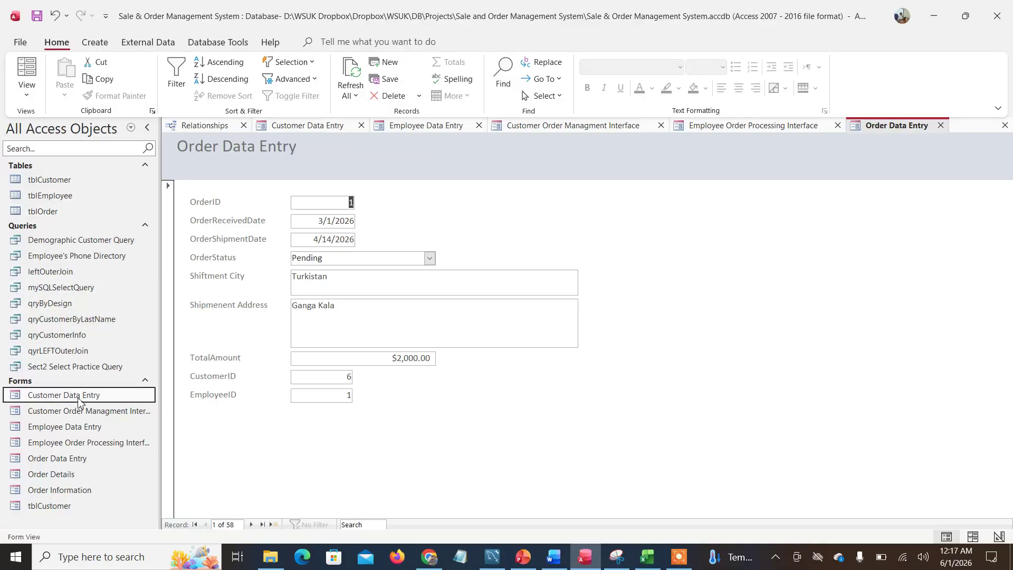
double_click(83, 428)
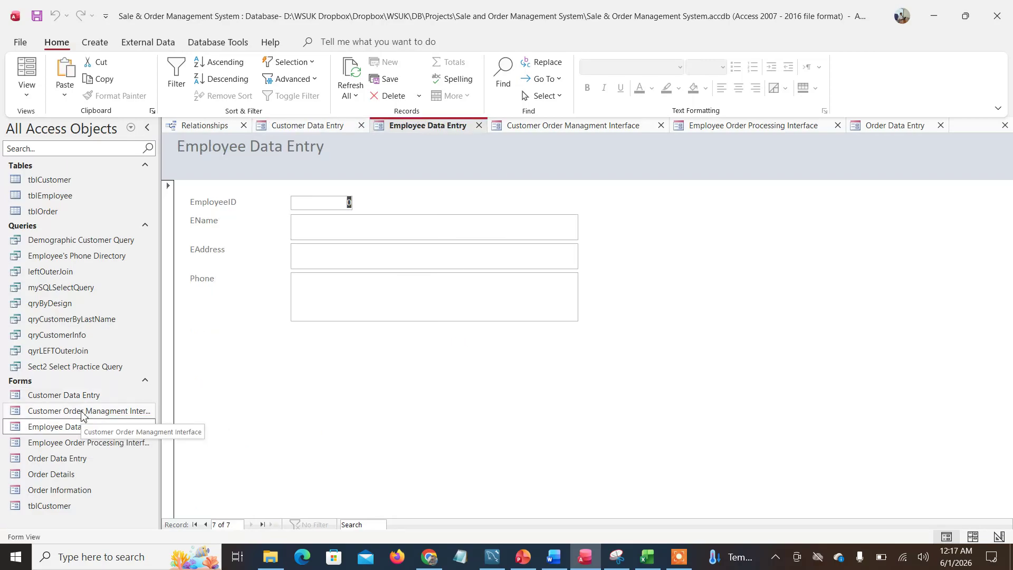
double_click(81, 415)
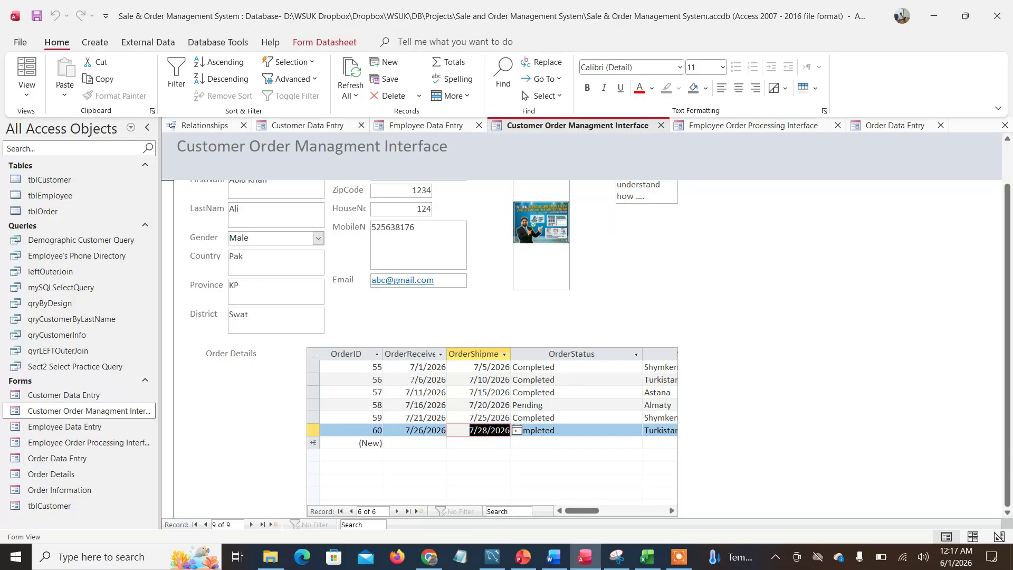
double_click(94, 445)
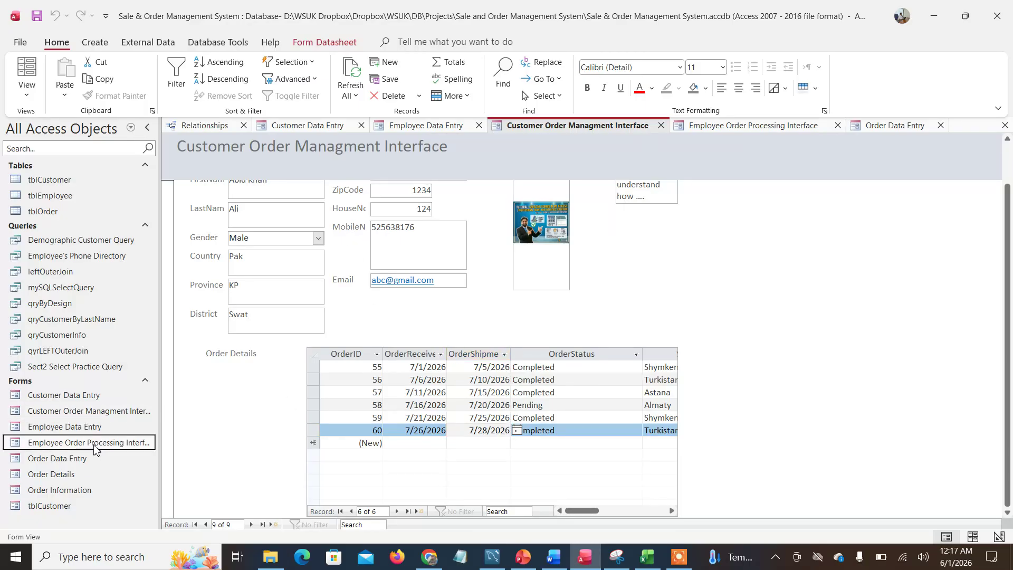